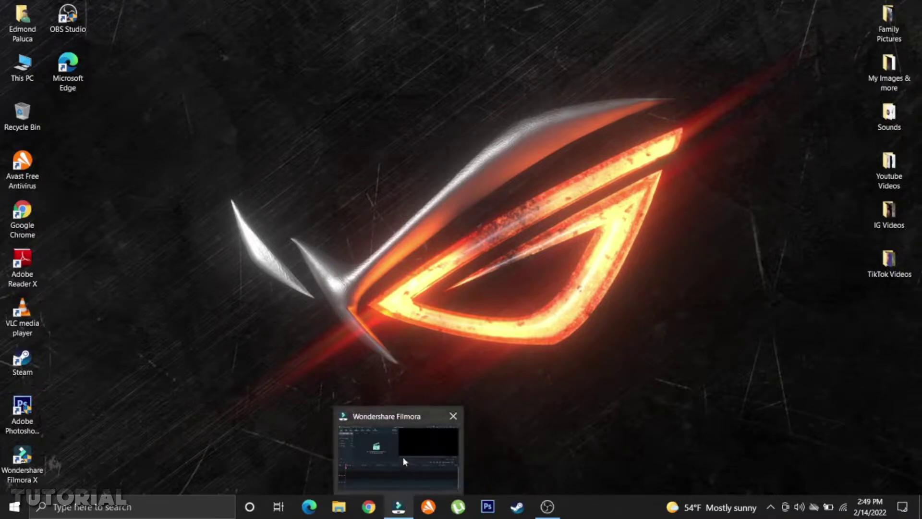
- Import the Eden Hazard top 10 goals video from the Downloads folder
left_click(402, 457)
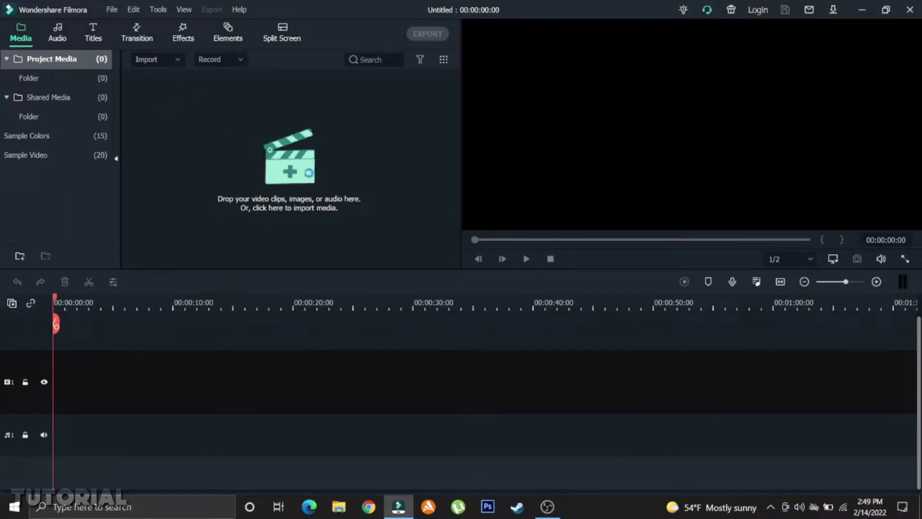
left_click(302, 157)
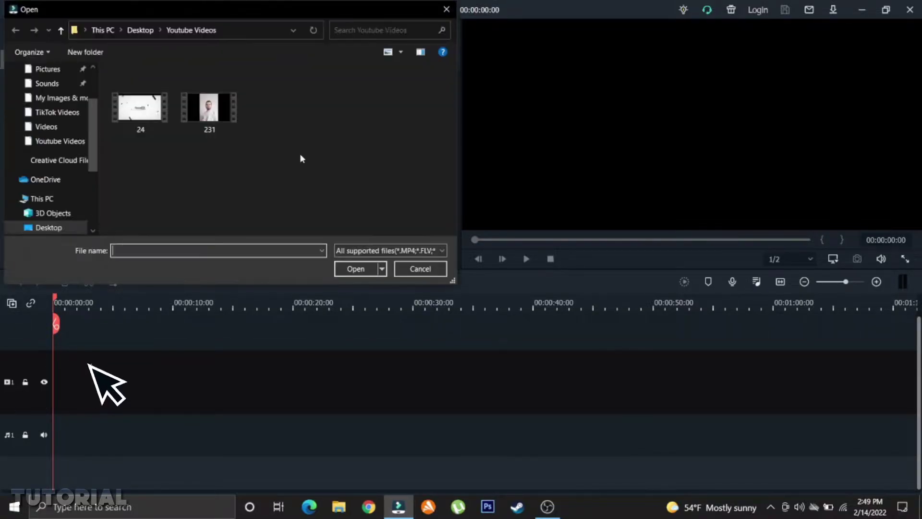
scroll(60, 112, "up", 2)
left_click(58, 107)
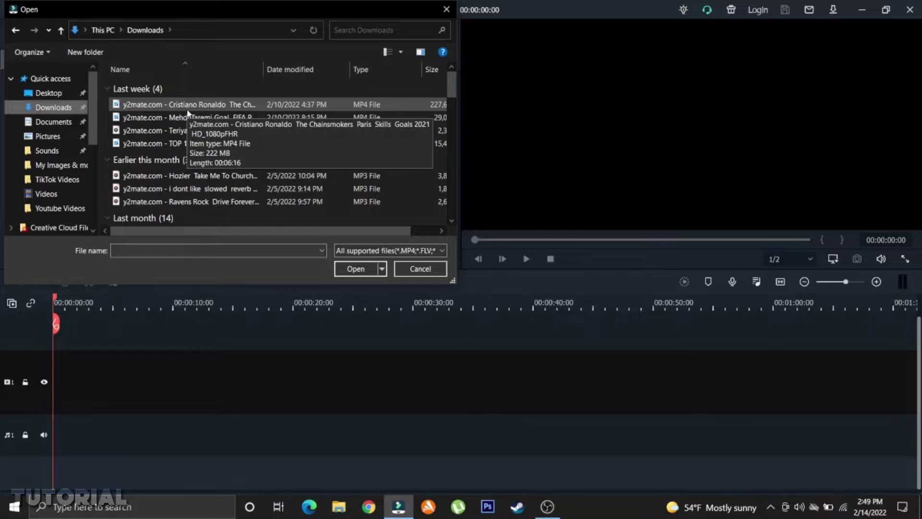
left_click(176, 146)
left_click(357, 269)
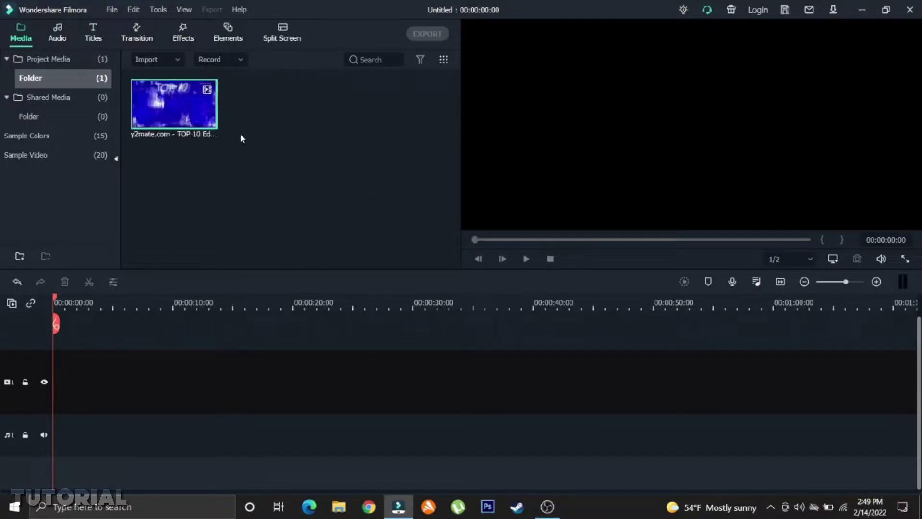
- Import the TikTok Logo image from My Images & more via Import Media Files
left_click(142, 59)
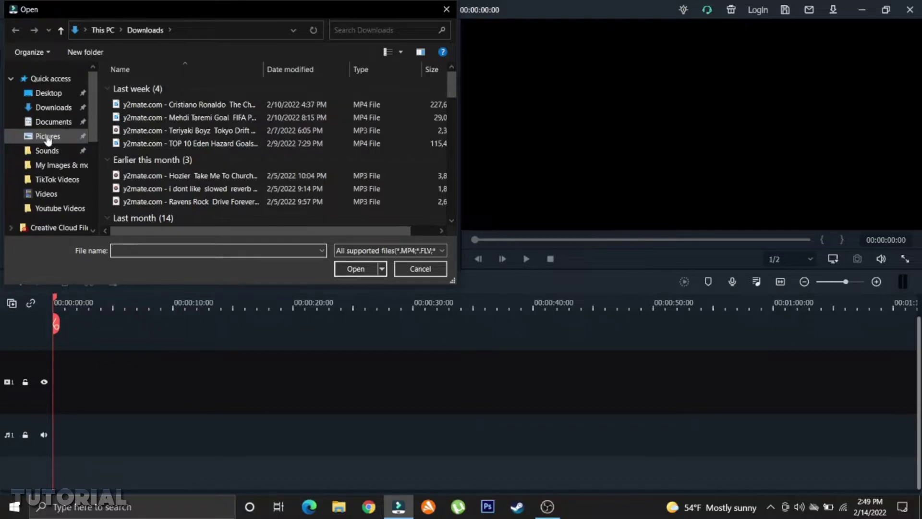
scroll(54, 115, "down", 3)
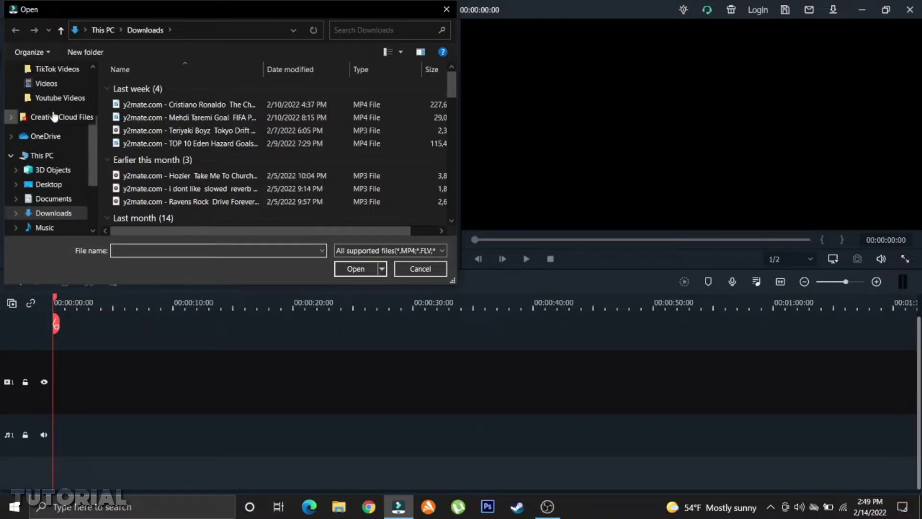
left_click(444, 14)
left_click(176, 62)
left_click(174, 79)
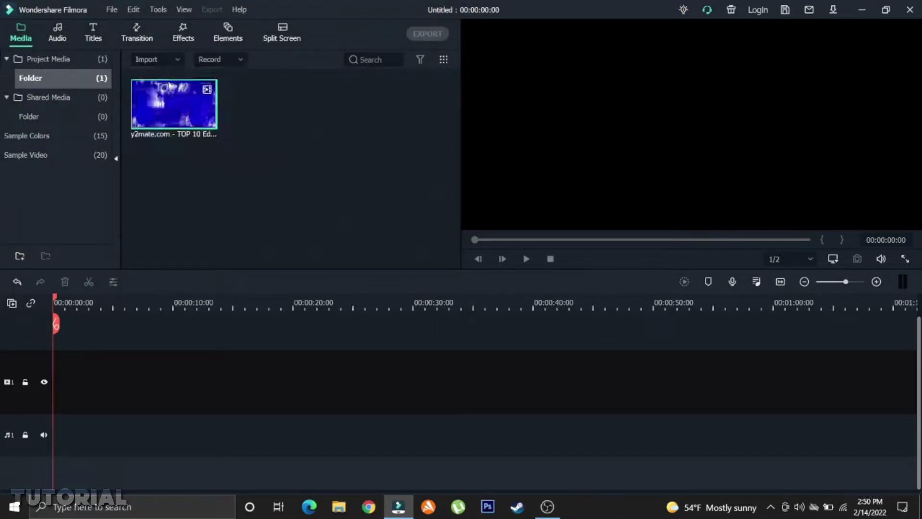
scroll(48, 144, "down", 1)
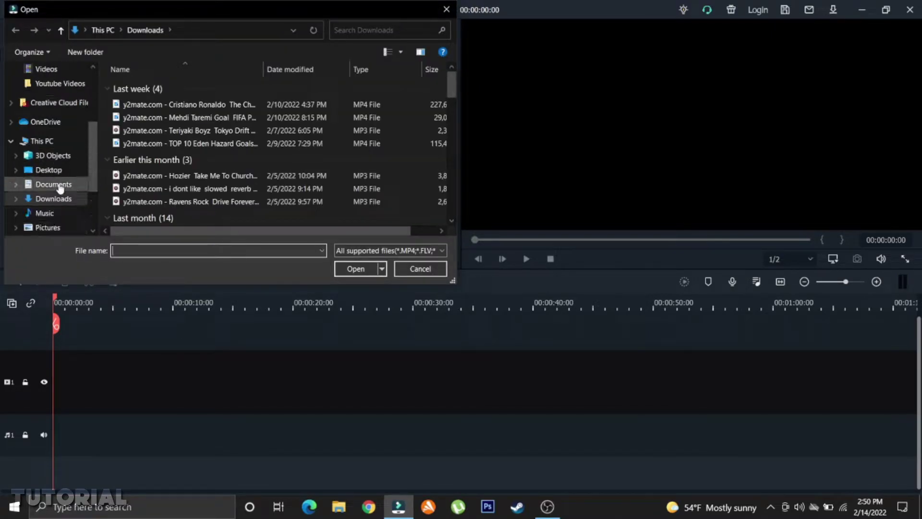
scroll(72, 155, "up", 2)
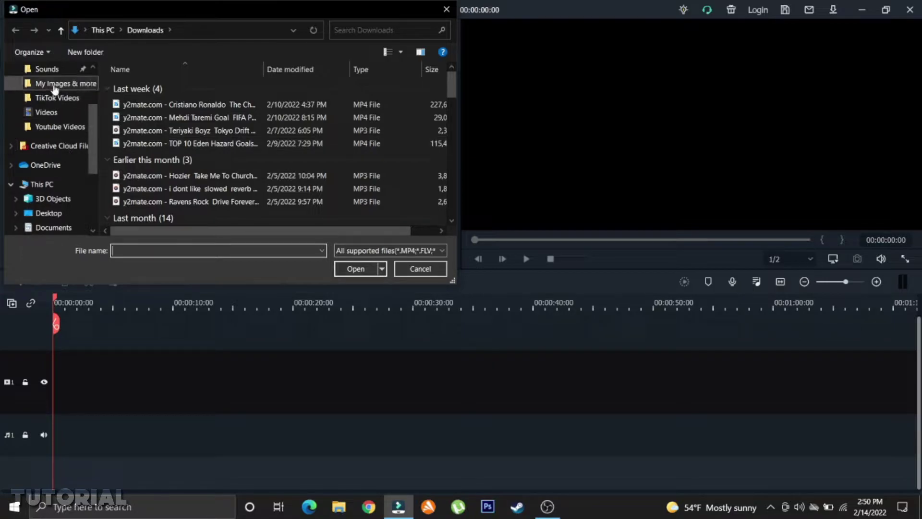
left_click(54, 83)
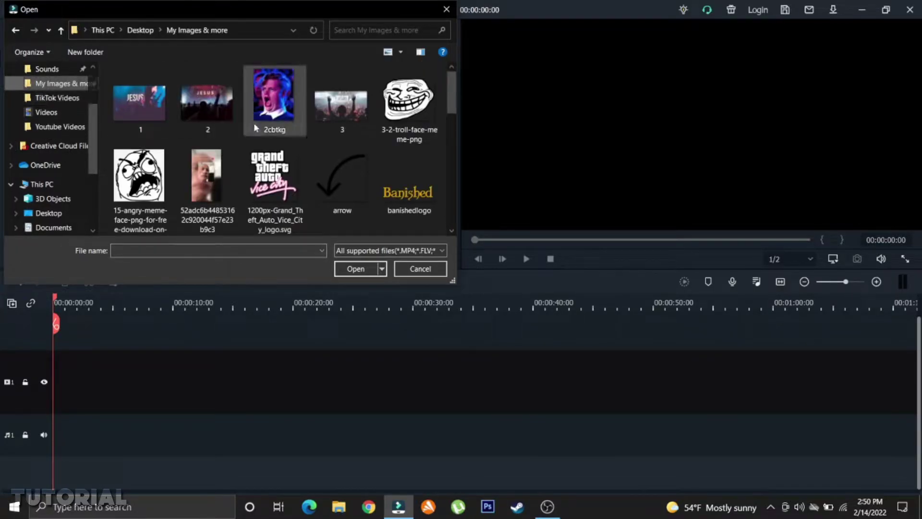
scroll(274, 120, "down", 3)
left_click(356, 187)
left_click(344, 270)
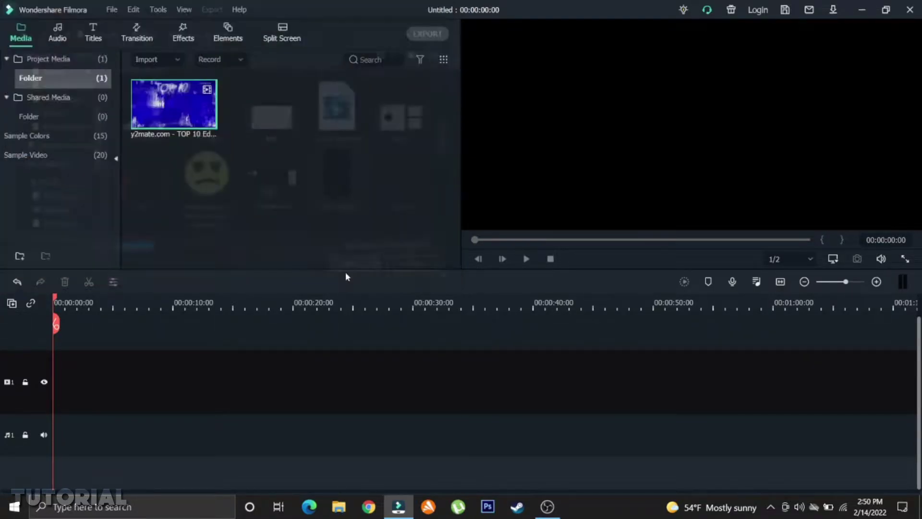
- Put the y2mate Hazard clip on the video track at about -9.94 dB volume, playhead at 02:45
left_click(219, 163)
mouse_move(174, 104)
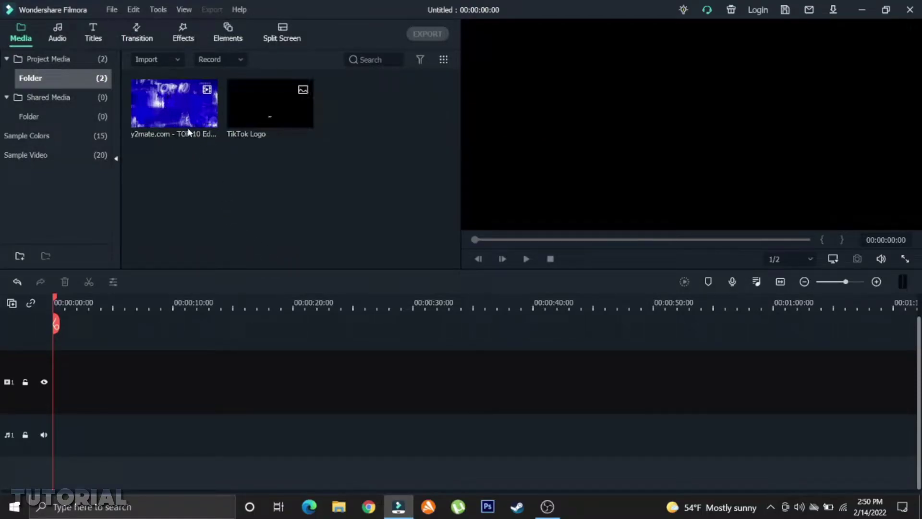
mouse_move(174, 99)
left_mouse_down()
mouse_move(123, 330)
mouse_move(75, 384)
mouse_move(53, 390)
left_mouse_up()
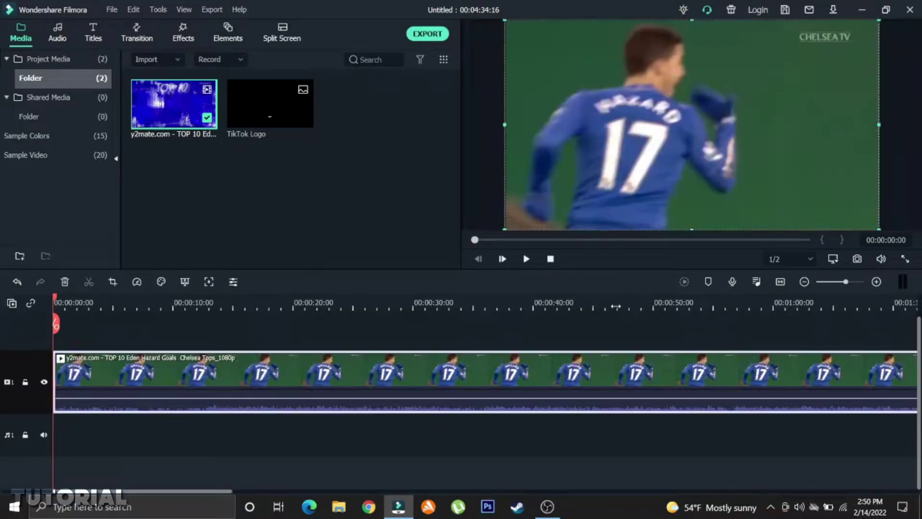
scroll(209, 310, "down", 2, "ctrl")
scroll(209, 310, "down", 2, "ctrl")
scroll(209, 310, "down", 2, "ctrl")
scroll(209, 310, "down", 2, "ctrl")
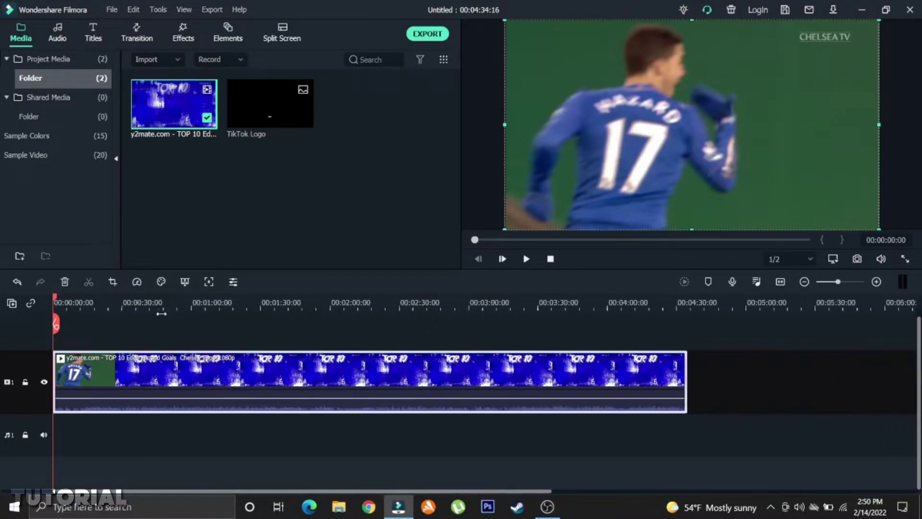
left_click_drag(360, 398, 366, 403)
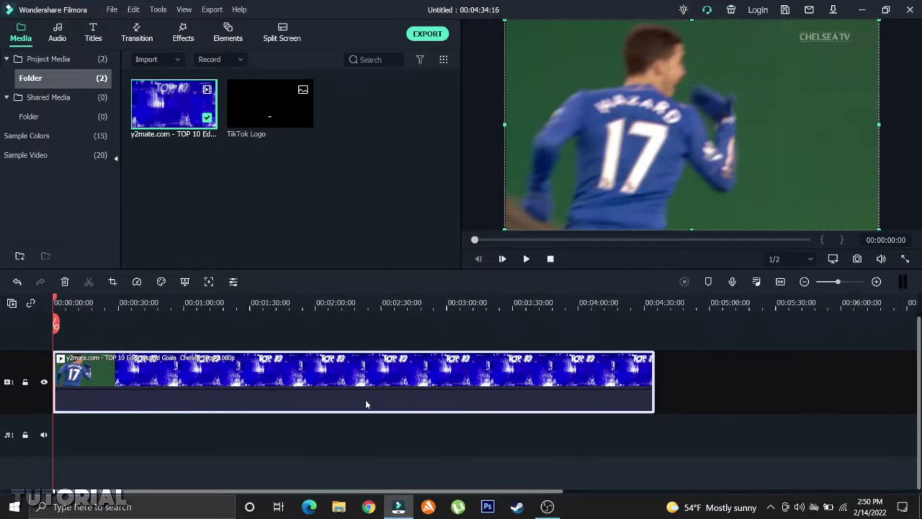
left_click(414, 307)
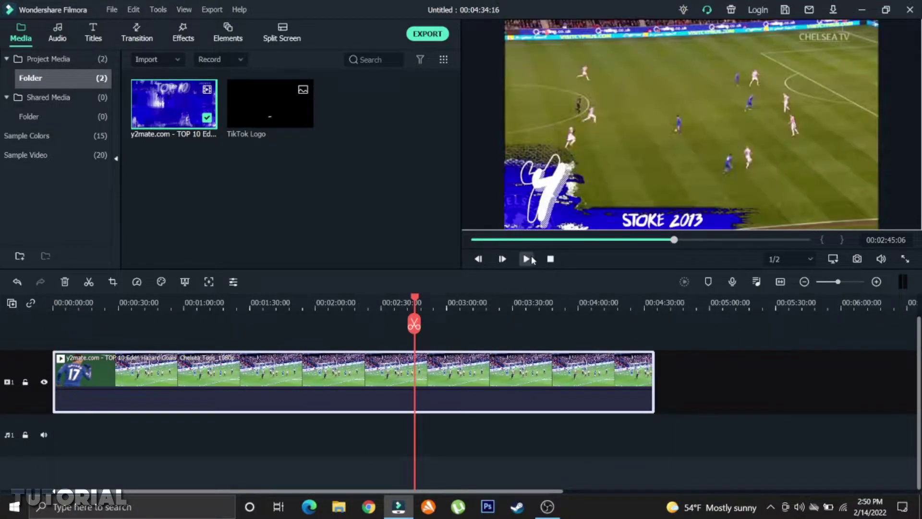
- Play and scrub the highlights between about 1:49 and 3:49, pausing at 2:00
left_click(527, 259)
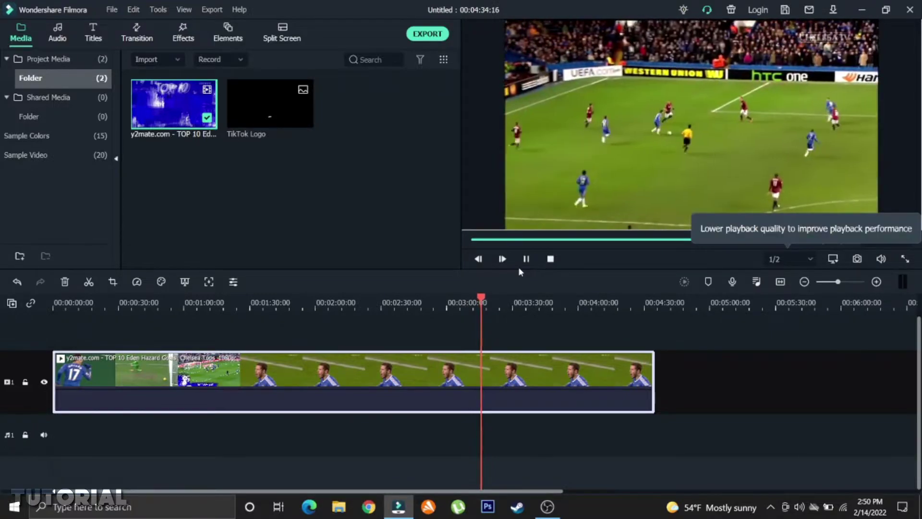
left_click(511, 312)
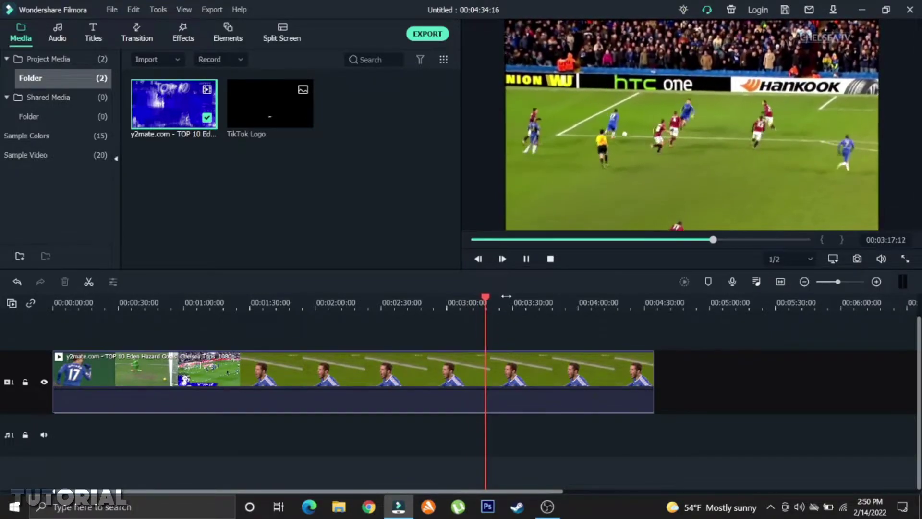
left_click(501, 302)
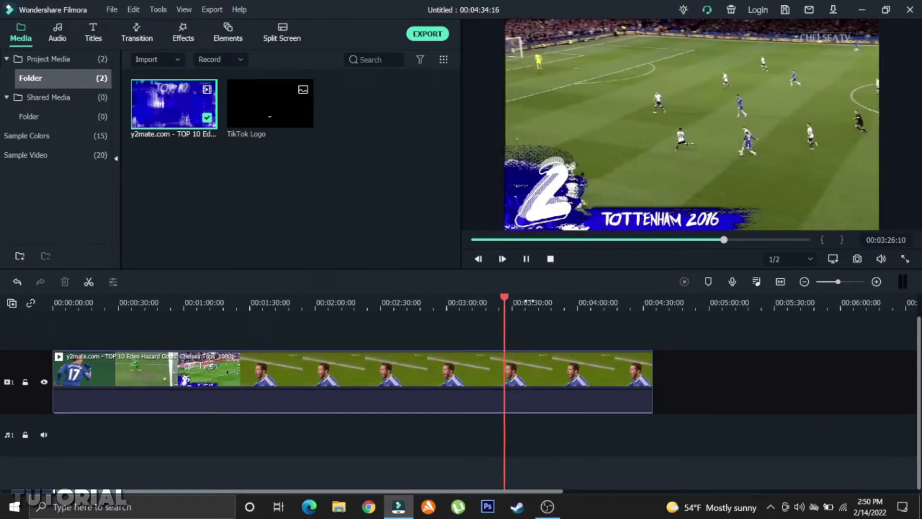
left_click(555, 303)
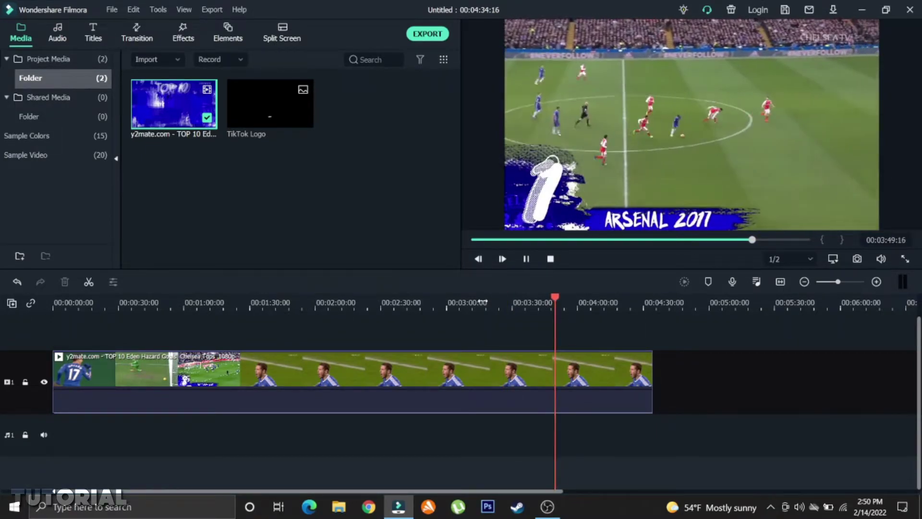
left_click(478, 302)
left_click(437, 302)
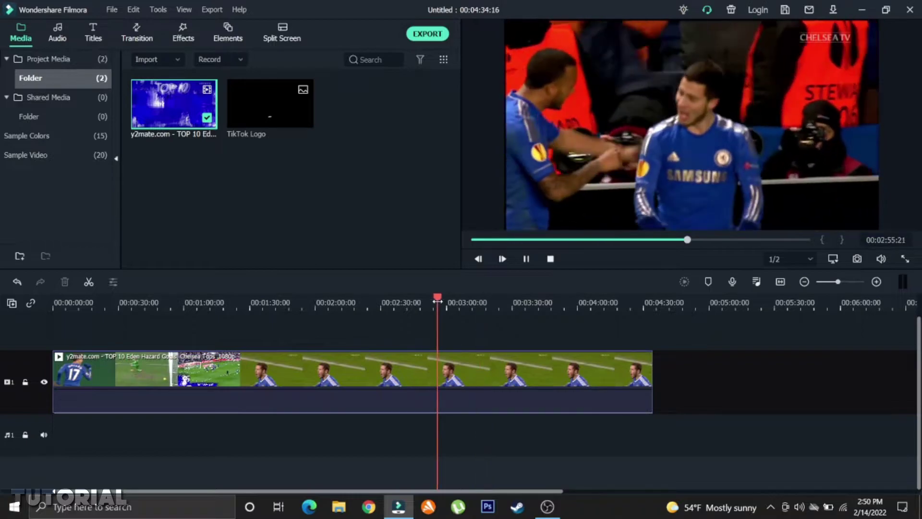
left_click(371, 302)
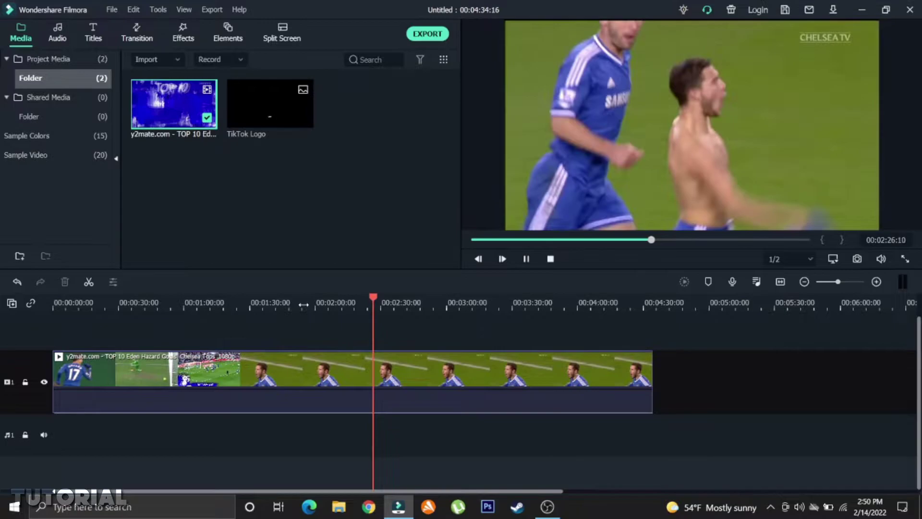
scroll(303, 304, "down", 1)
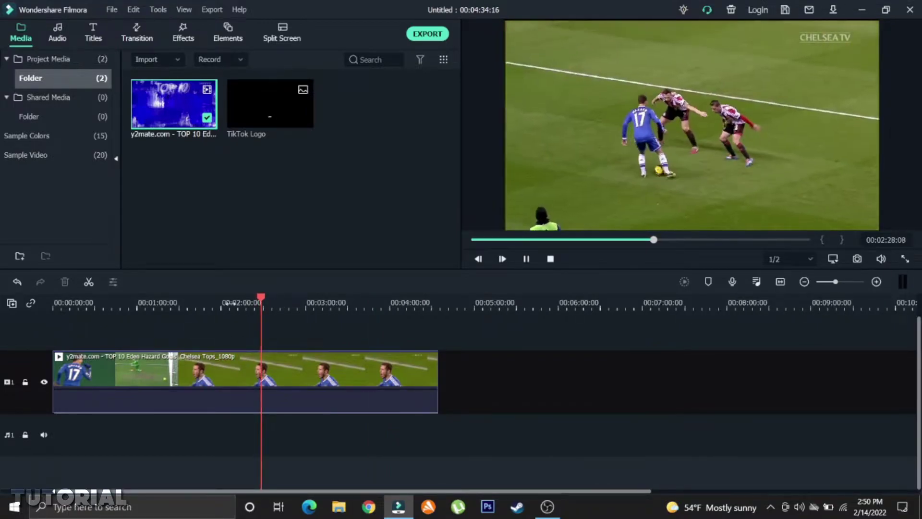
left_click(207, 304)
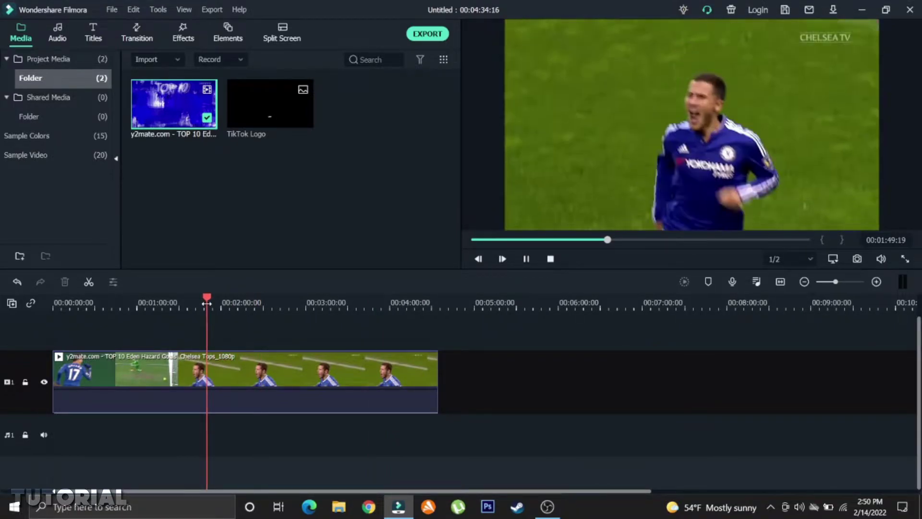
left_click(220, 296)
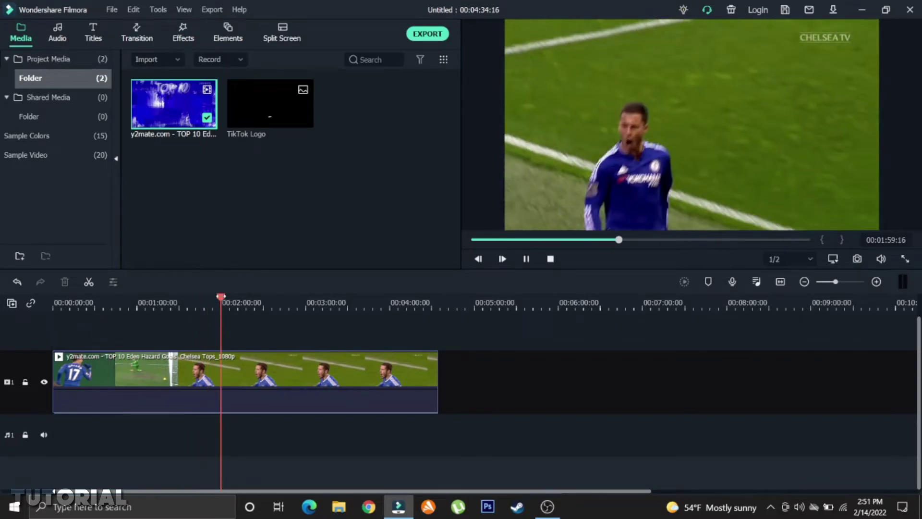
left_click(525, 259)
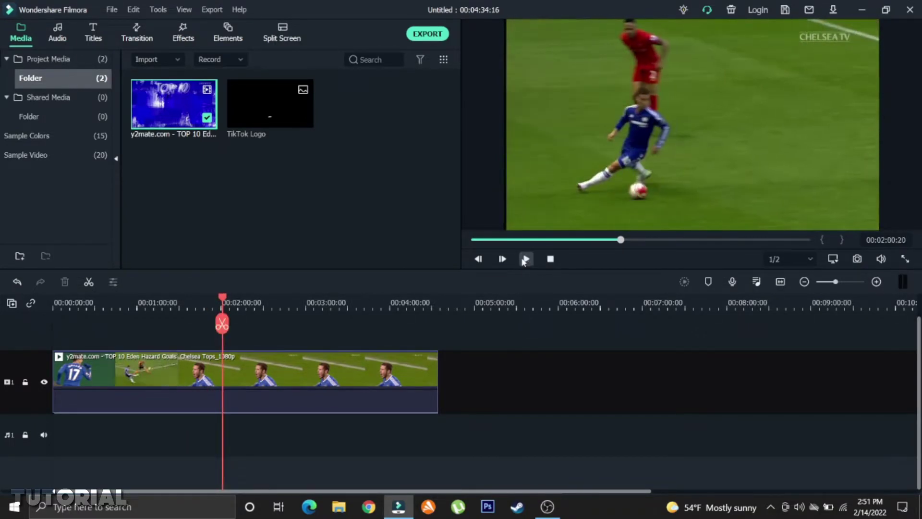
- Pause at 01:19:05, where the Liverpool 2013 goal starts, and select the clip
left_click_drag(620, 240, 650, 240)
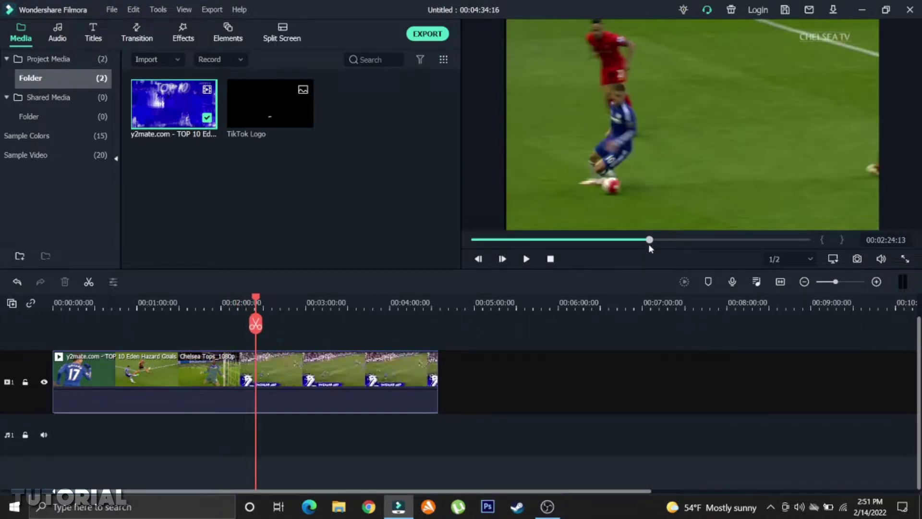
left_click(270, 298)
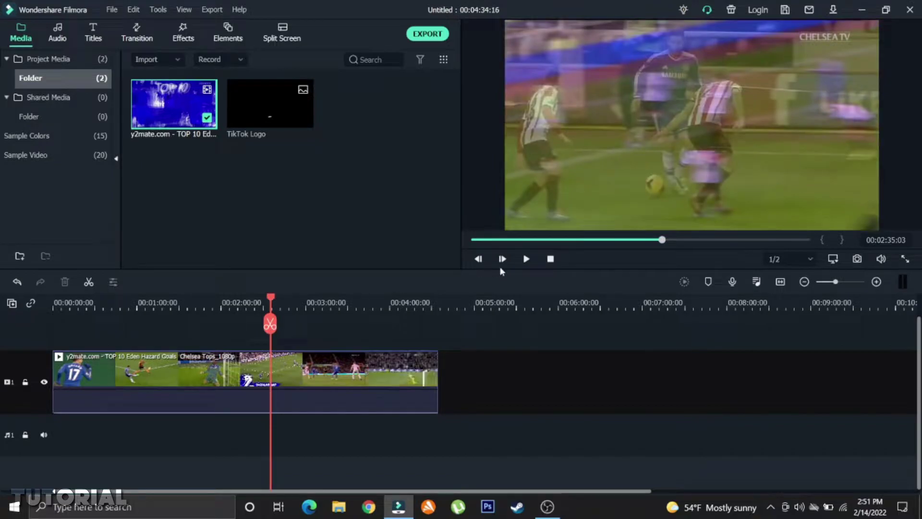
left_click(529, 259)
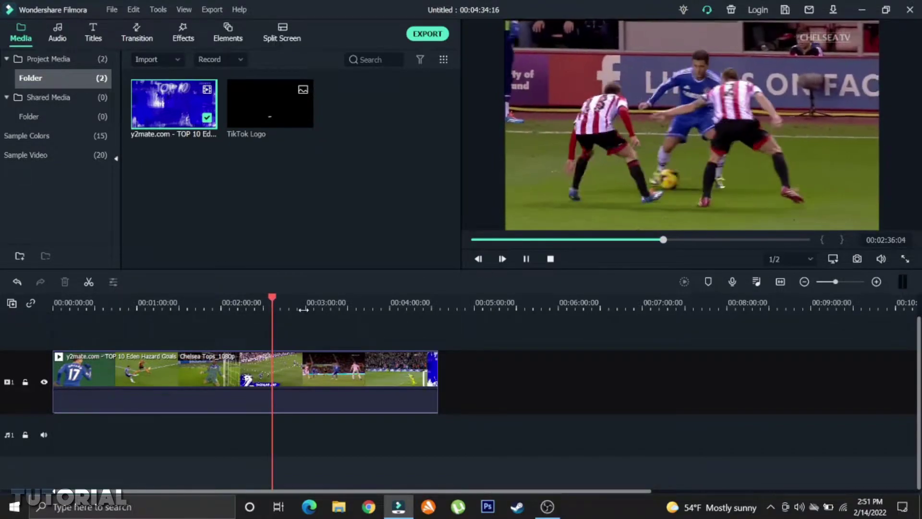
left_click(292, 302)
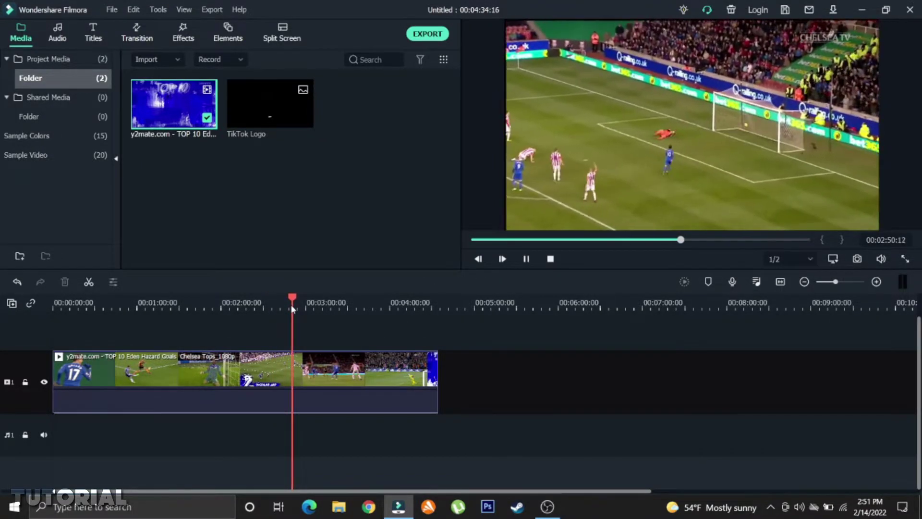
left_click(526, 260)
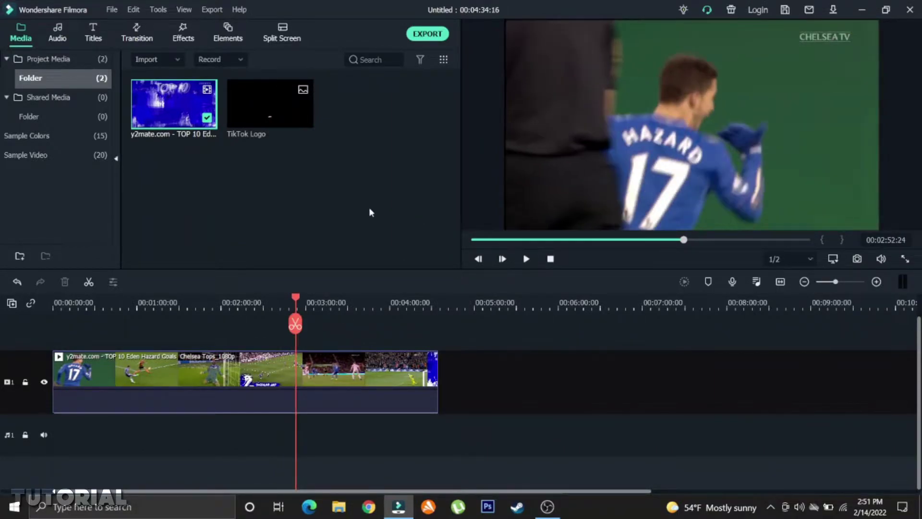
double_click(181, 111)
left_click(551, 240)
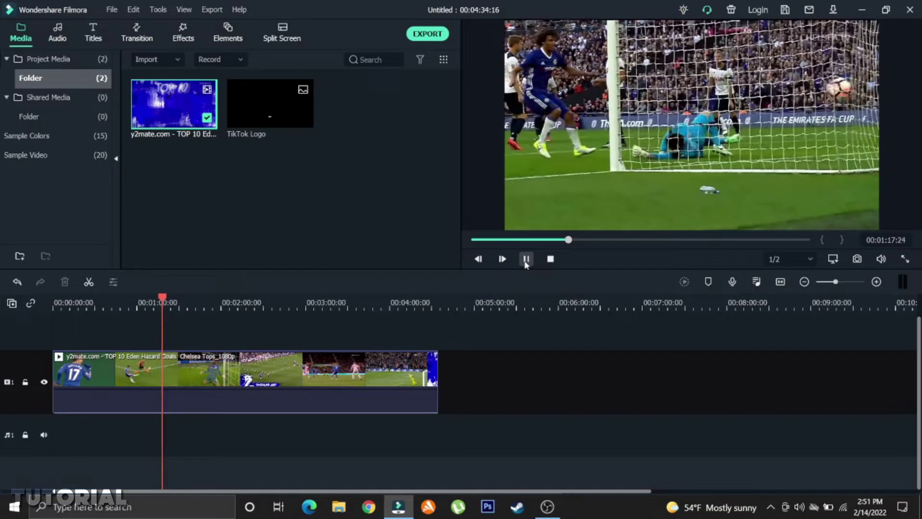
left_click(526, 259)
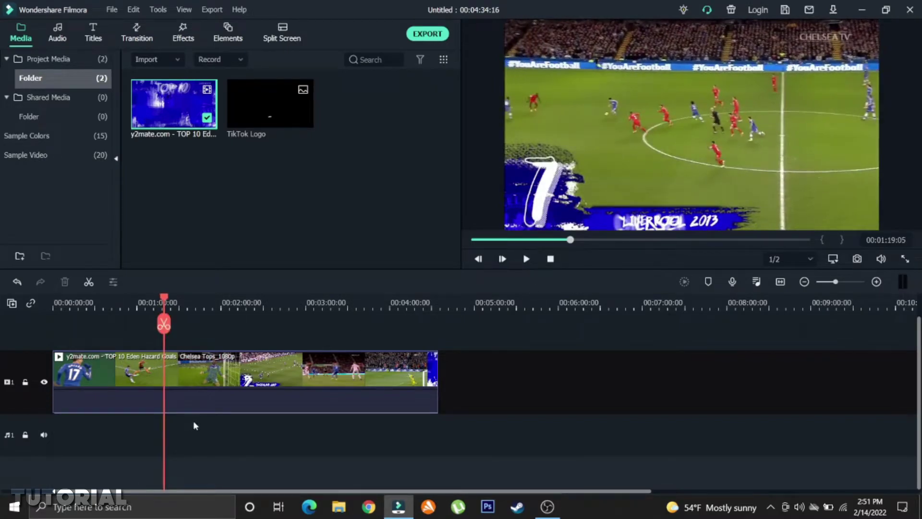
left_click(222, 369)
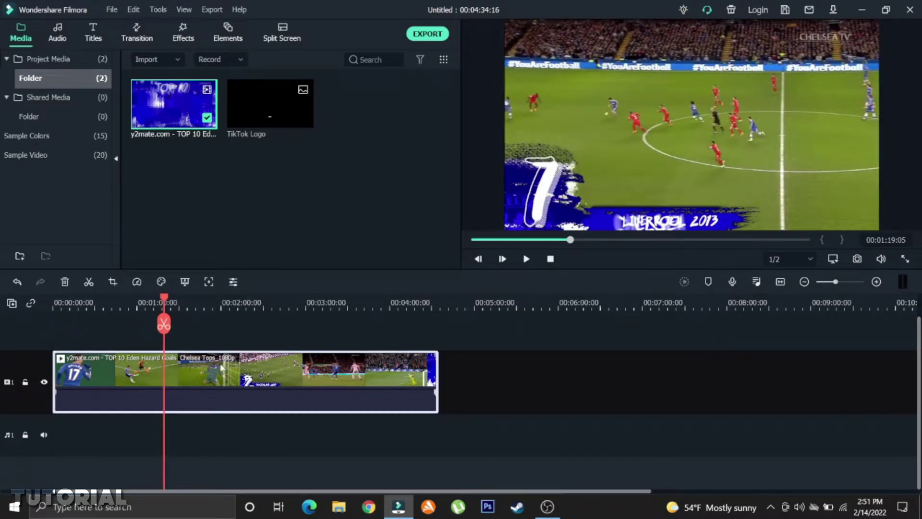
- Split the clip at 1:19 and delete the footage before the Liverpool 2013 goal
key("ctrl+b")
left_click(141, 369)
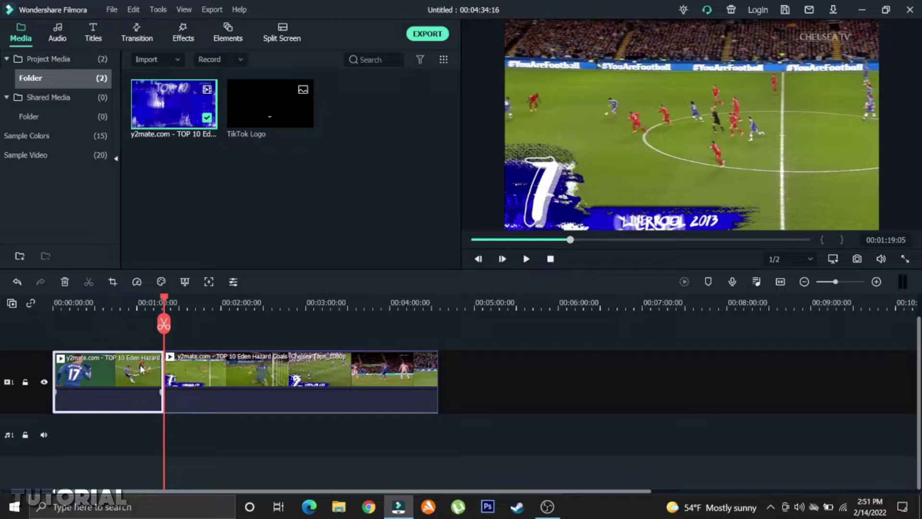
left_click(196, 370)
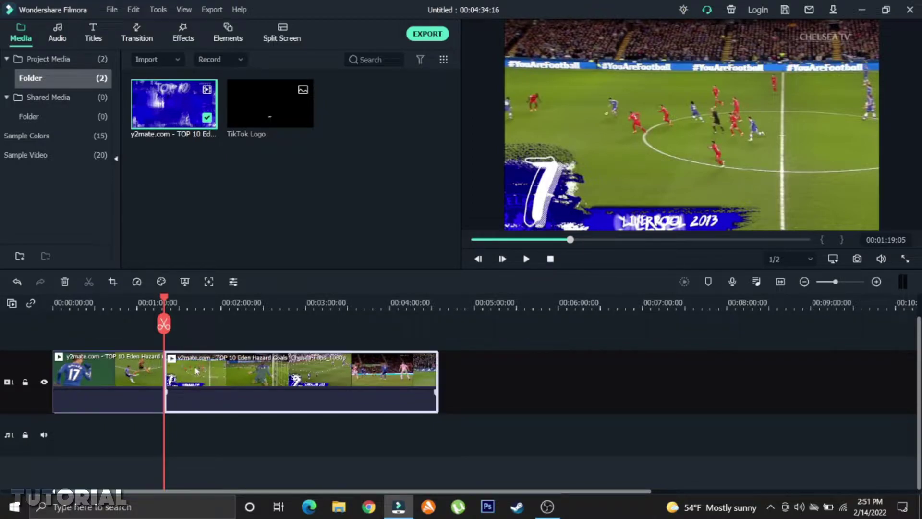
left_click(149, 373)
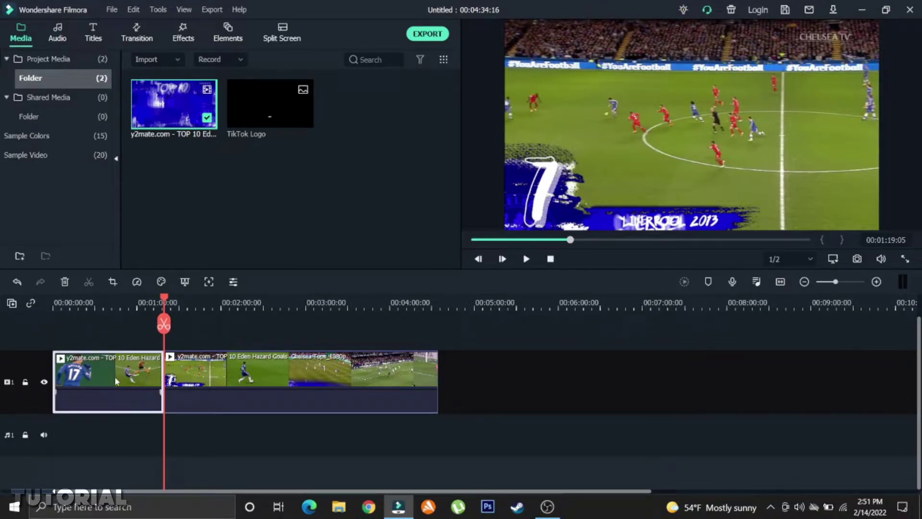
key("Delete")
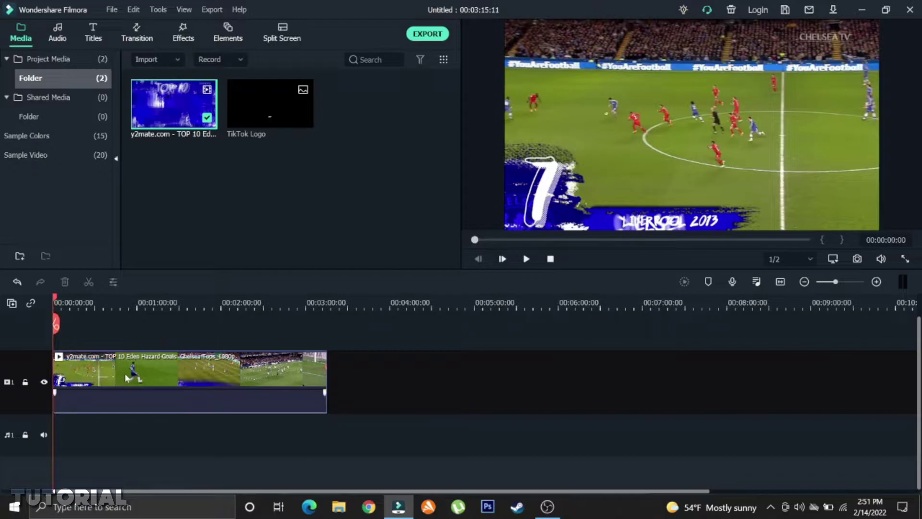
- Split at 00:20:18 where the goal ends and delete the footage after it
left_click(526, 259)
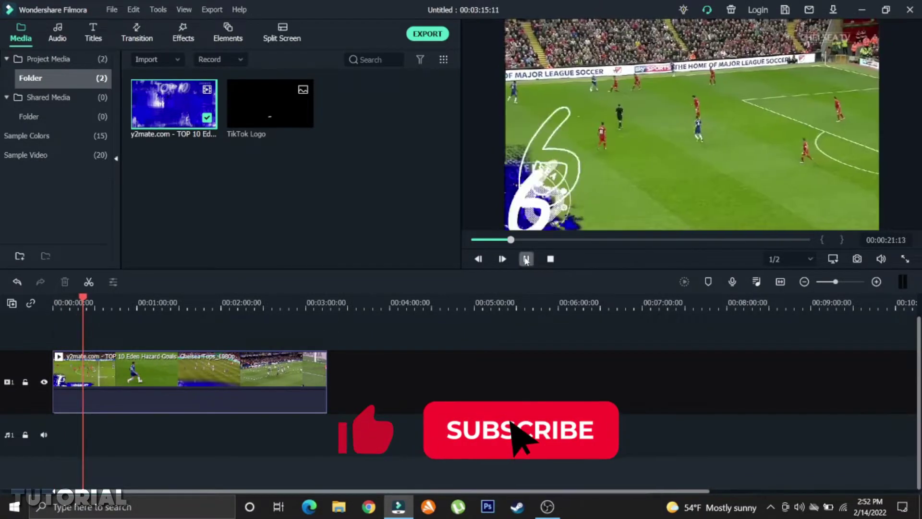
left_click(526, 260)
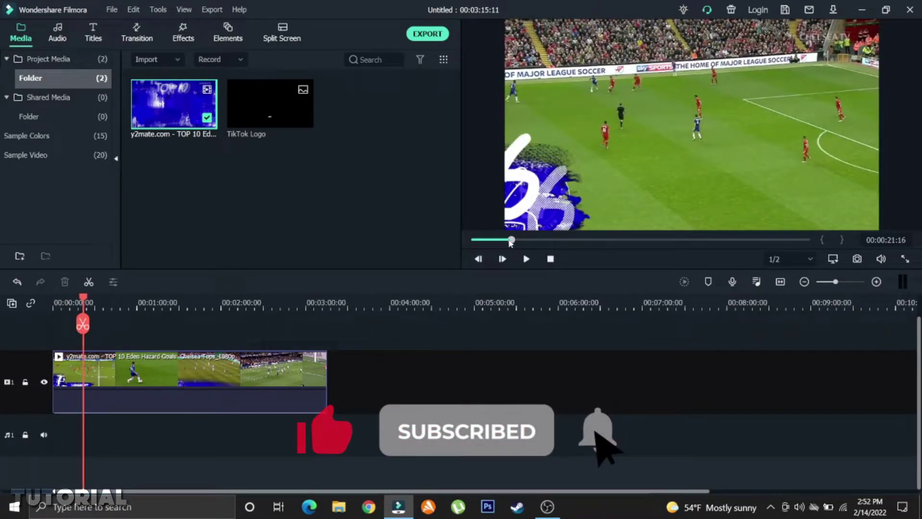
left_click(512, 243)
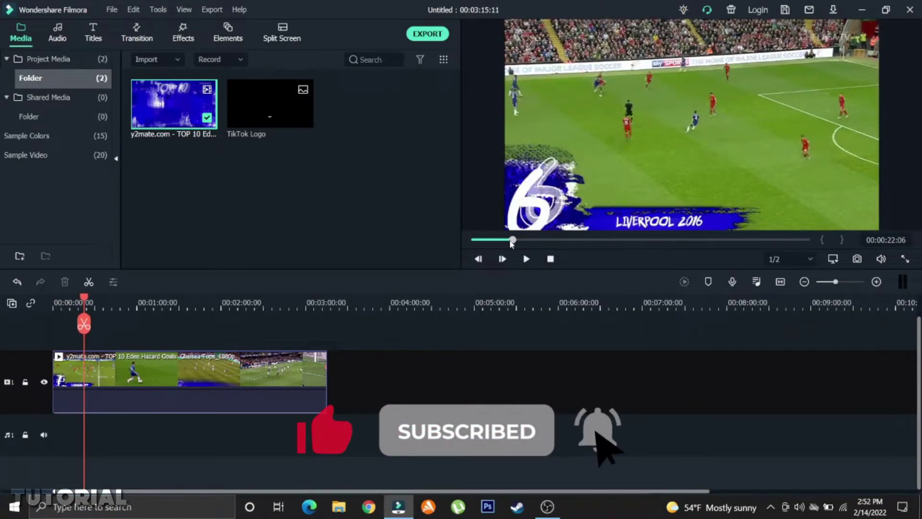
left_click_drag(512, 243, 505, 243)
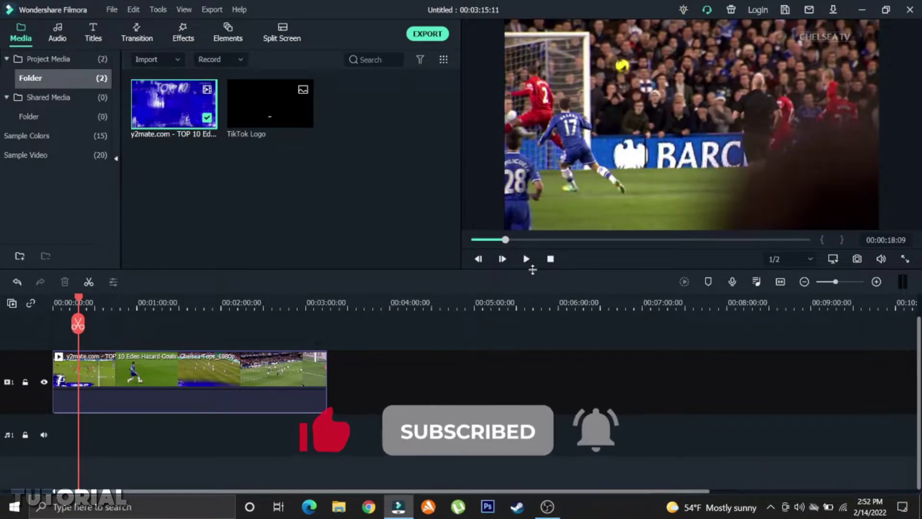
left_click(526, 259)
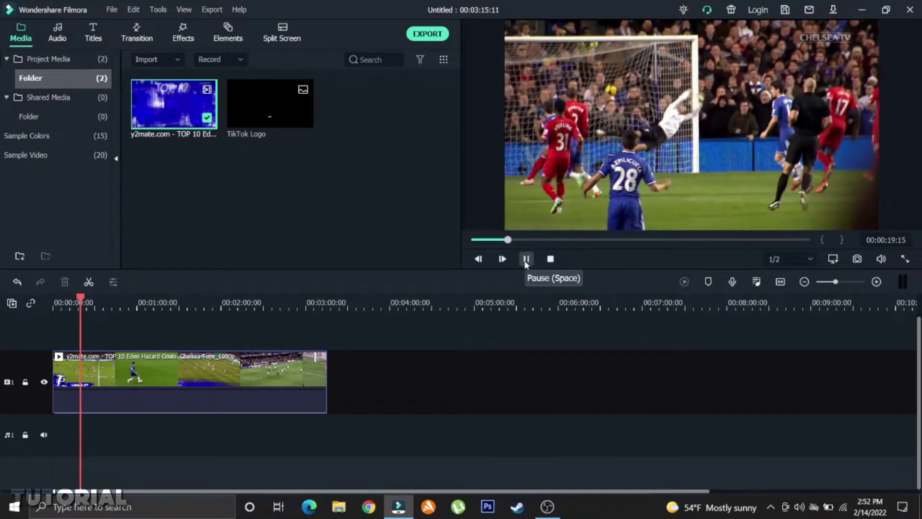
left_click(526, 260)
left_click(157, 373)
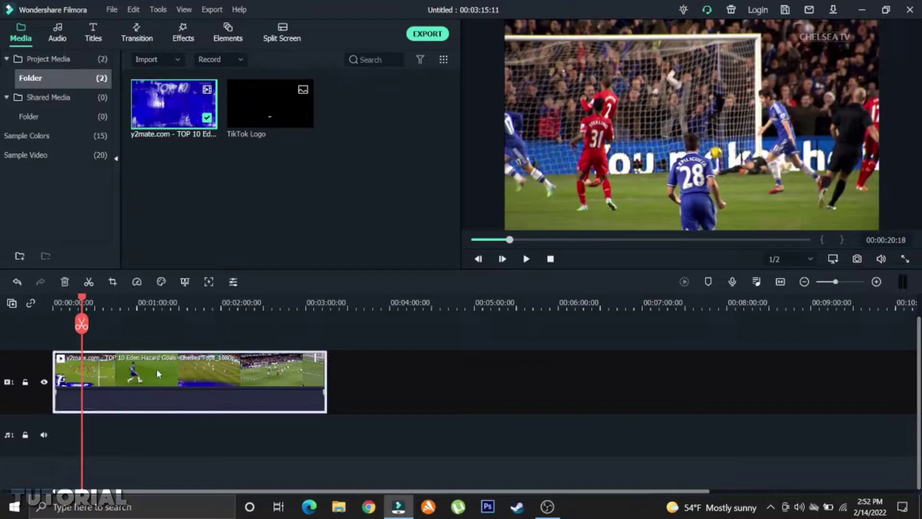
key("ctrl+b")
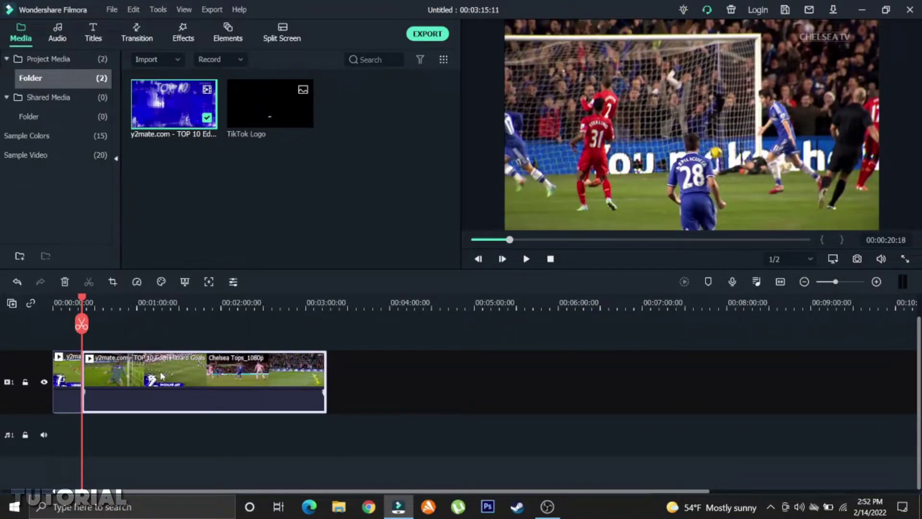
key("Delete")
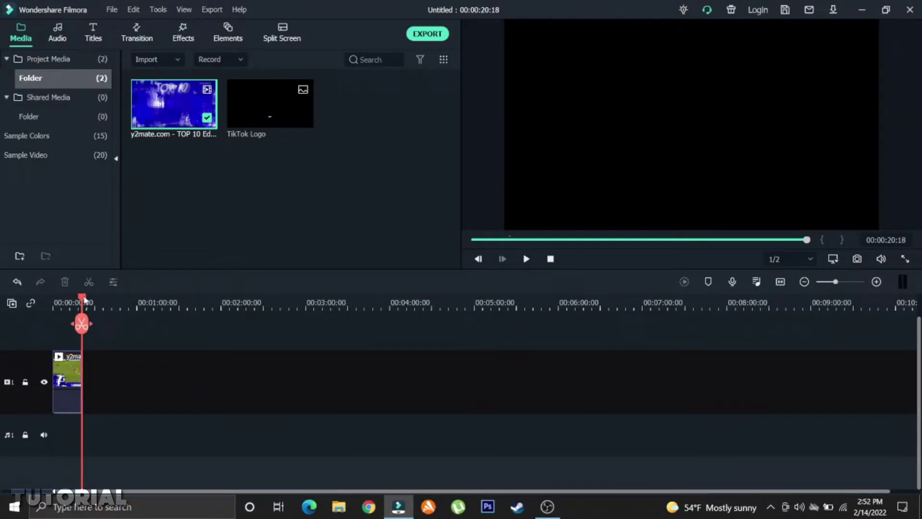
- Return the playhead to the start and select the trimmed goal clip
left_click(72, 301)
scroll(318, 310, "up", 3)
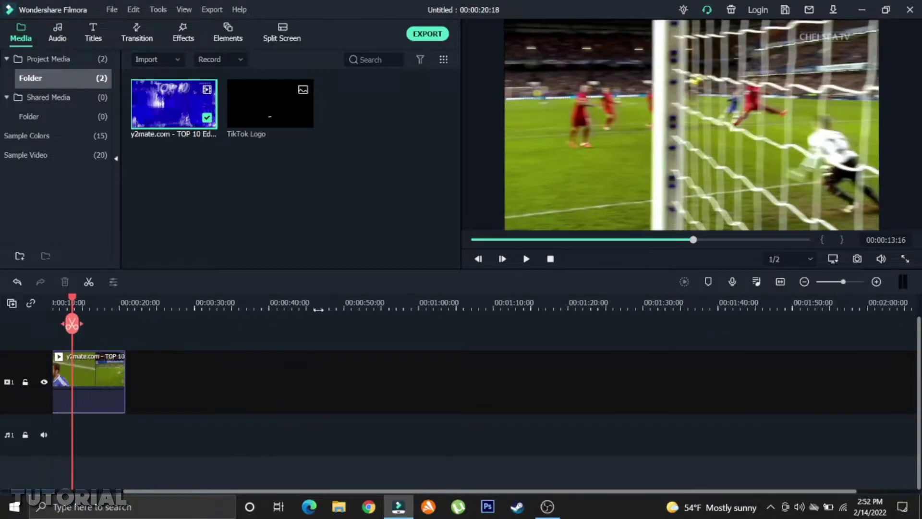
scroll(318, 310, "up", 1)
left_click(551, 259)
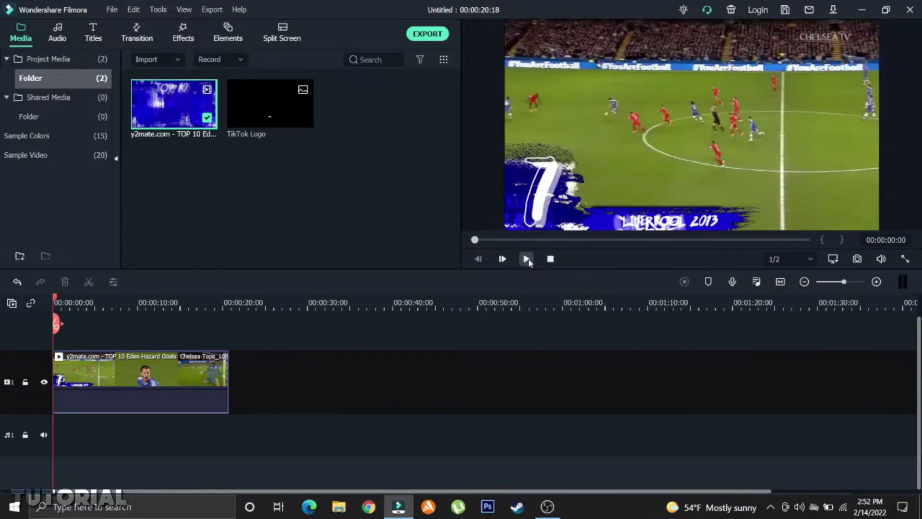
scroll(388, 302, "down", 2)
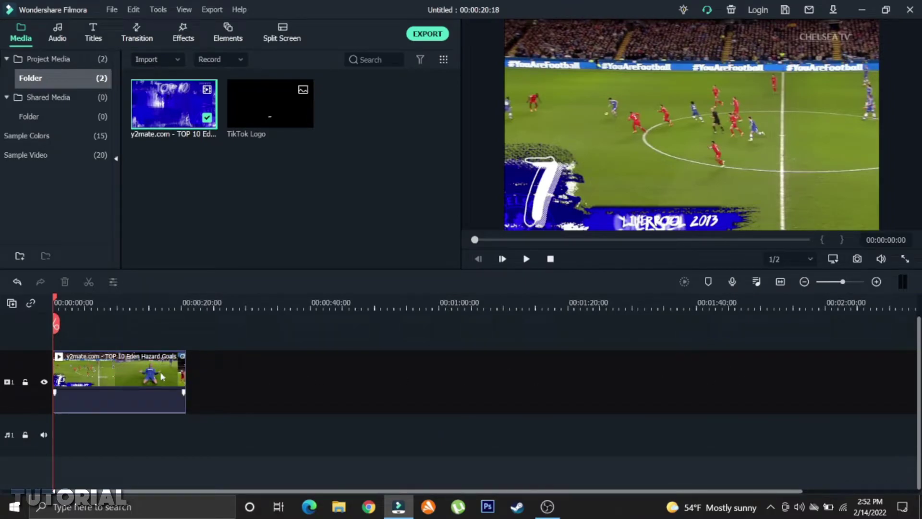
left_click(135, 376)
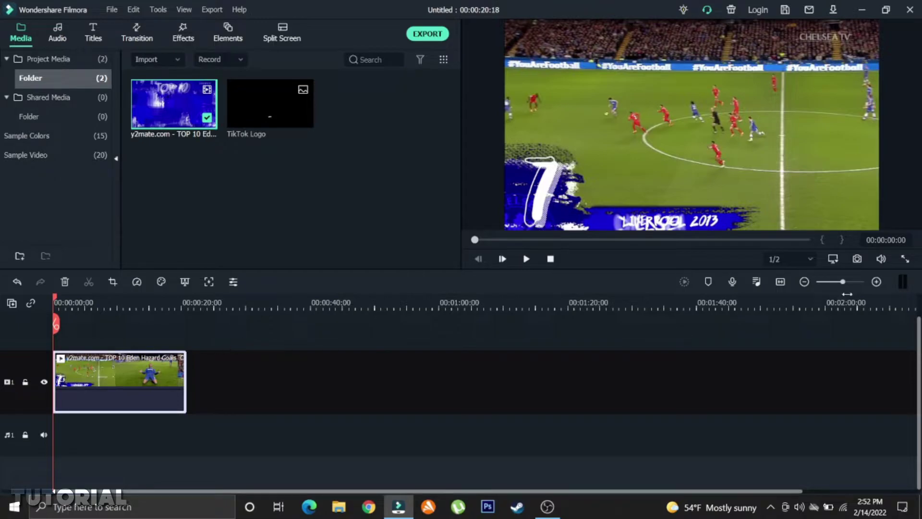
- Change the project aspect ratio to 9:16 portrait (1080x1920) at 60 fps
left_click(833, 260)
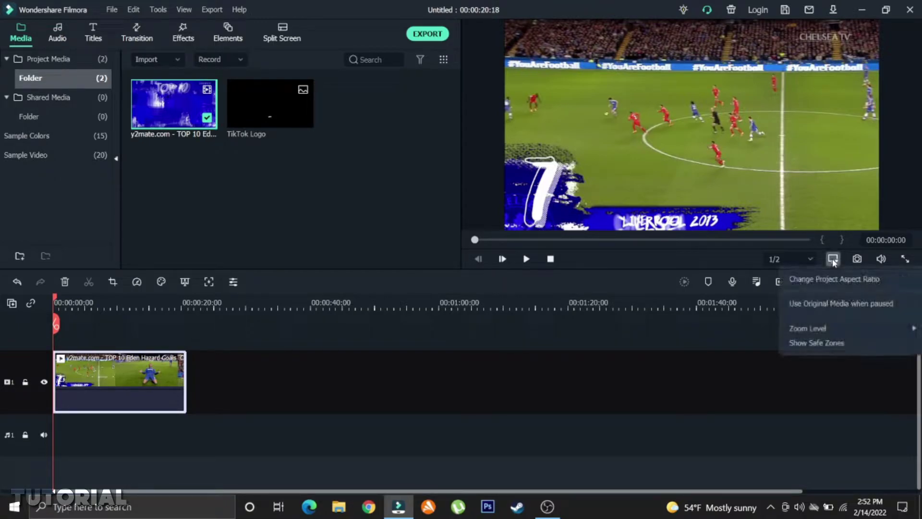
left_click(819, 280)
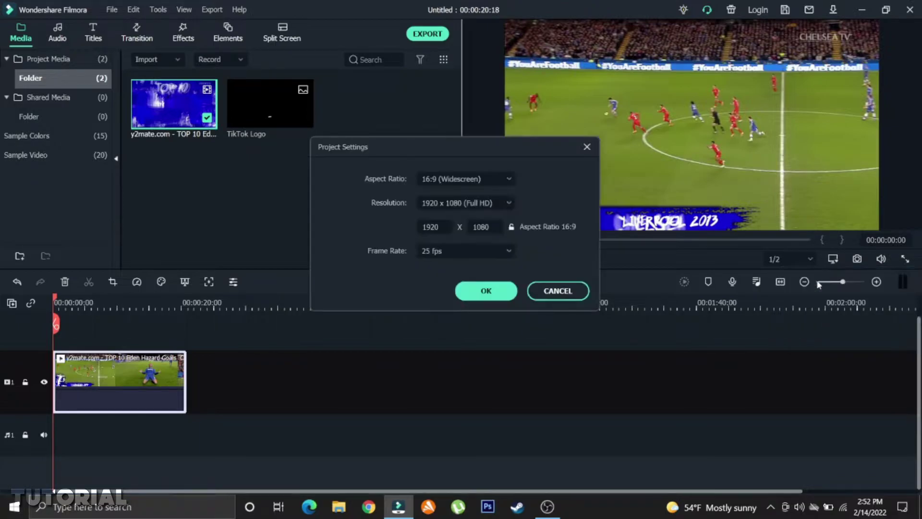
left_click(451, 182)
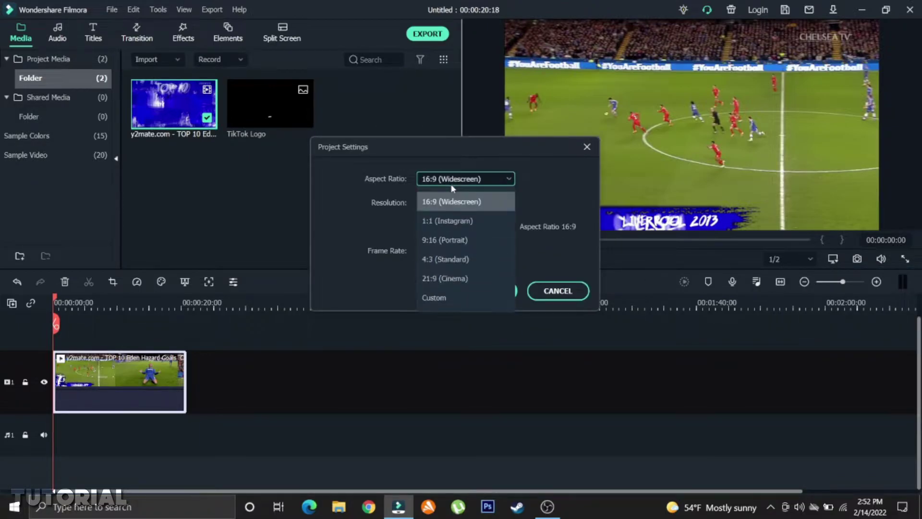
left_click(448, 240)
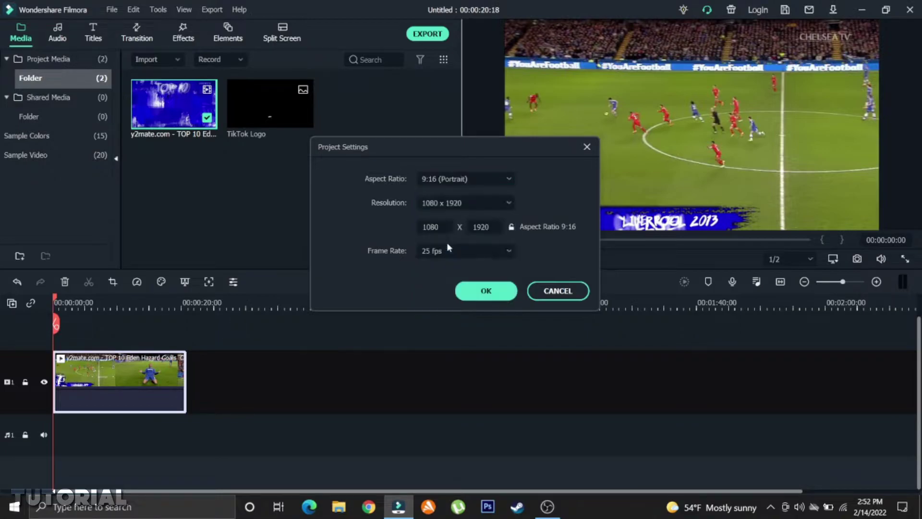
left_click(457, 250)
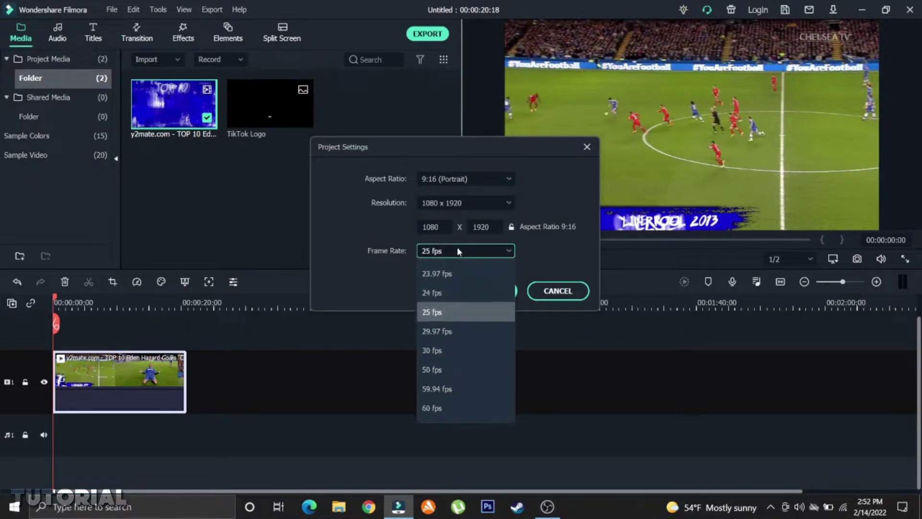
left_click(445, 407)
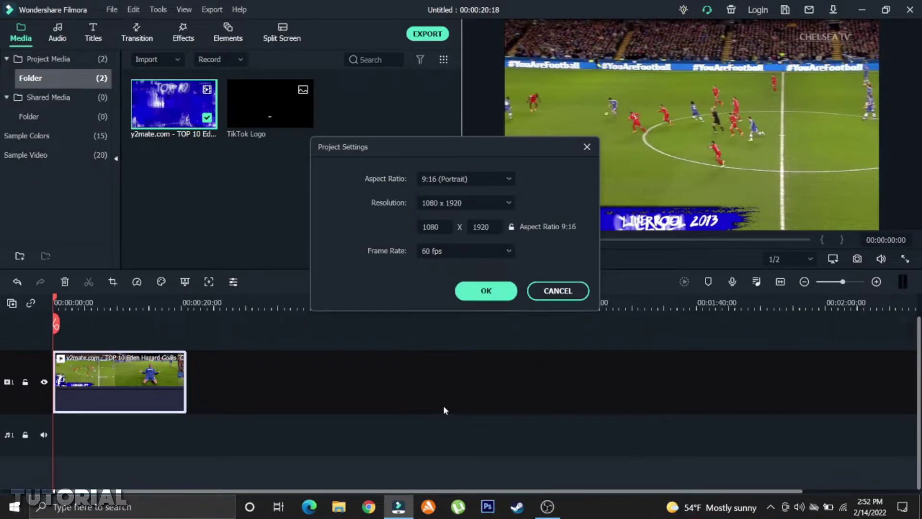
left_click(484, 292)
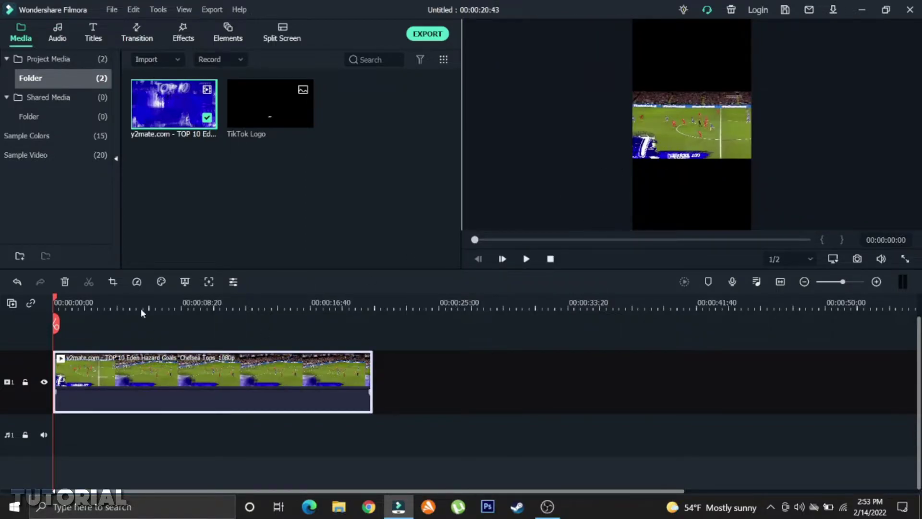
- Crop the goal clip to a 9:16 ratio with the crop box positioned over the play
left_click(113, 282)
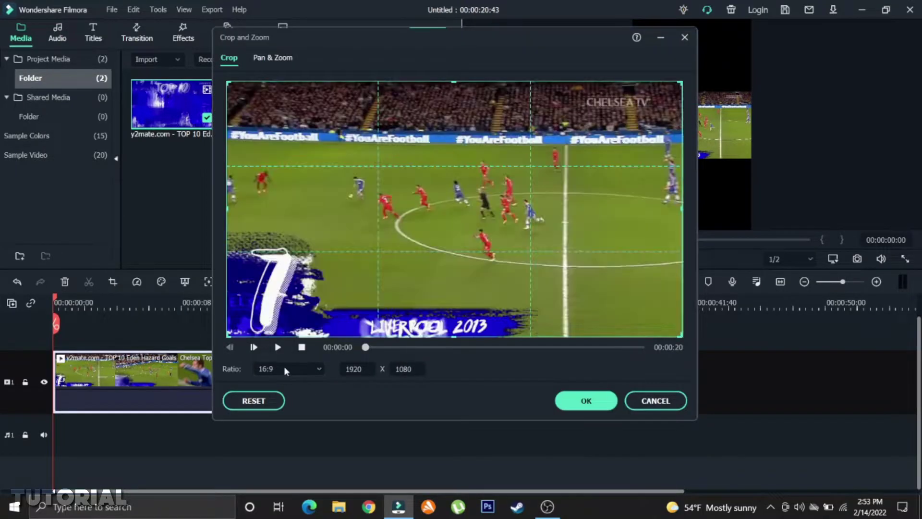
left_click(284, 366)
left_click(281, 469)
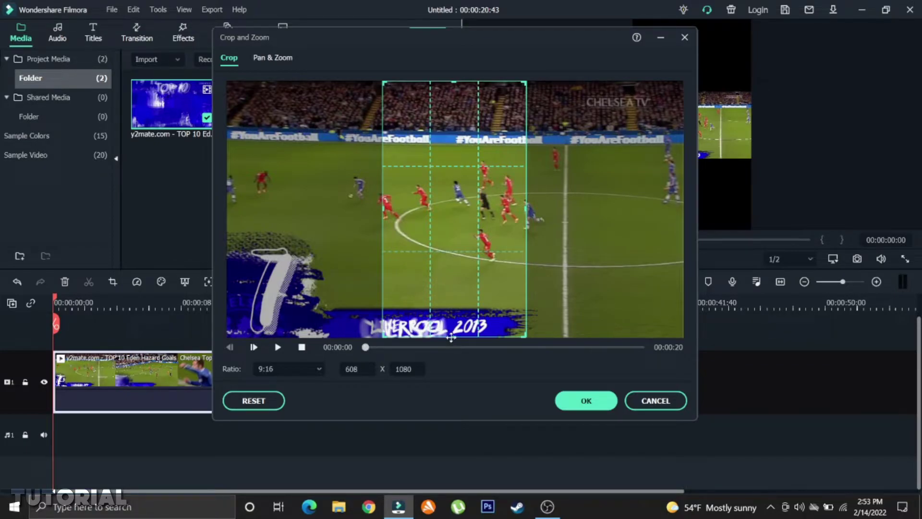
left_click_drag(454, 338, 455, 299)
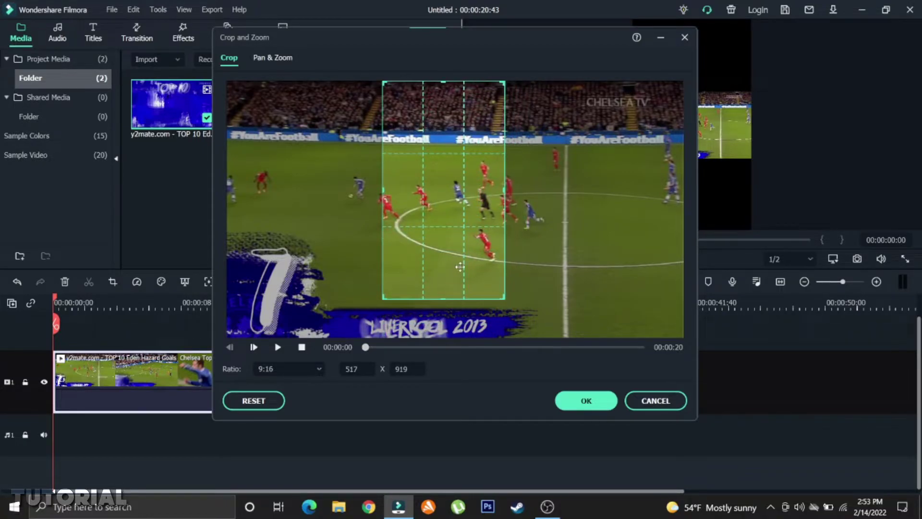
left_click_drag(460, 267, 427, 266)
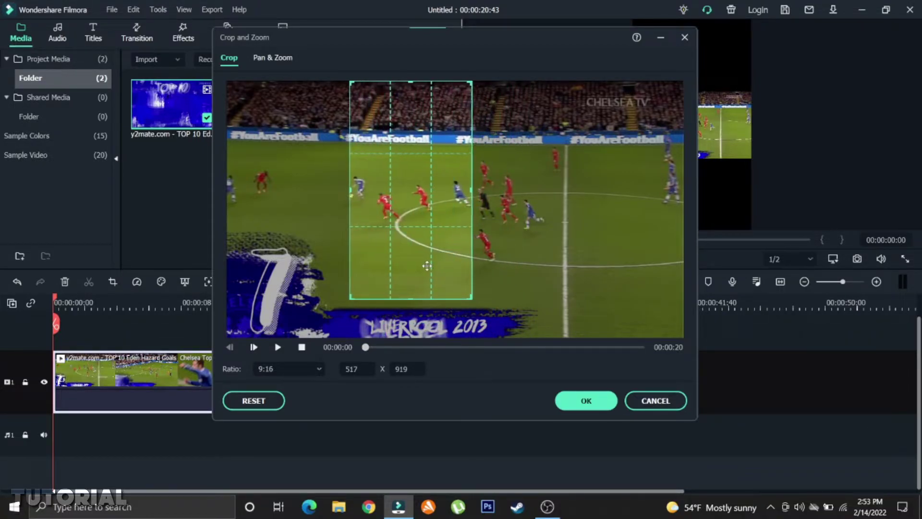
left_click(278, 348)
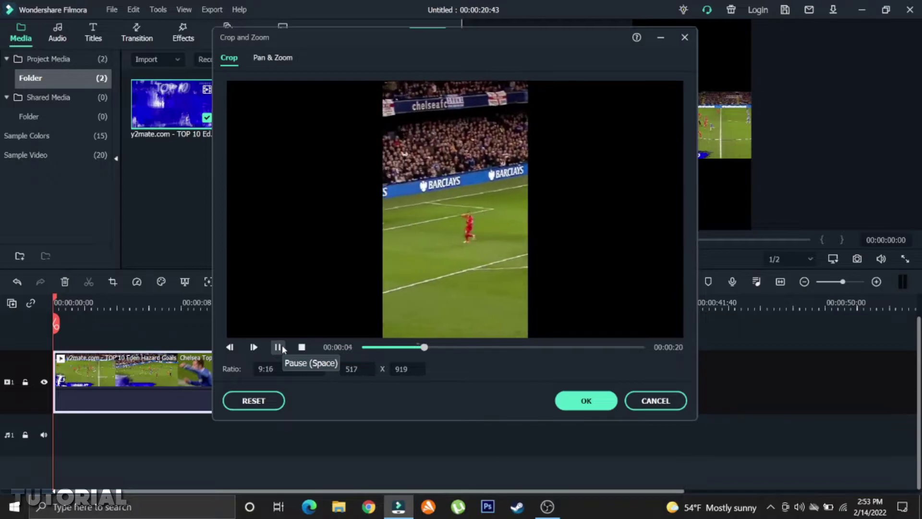
left_click(282, 347)
left_click_drag(431, 258, 500, 253)
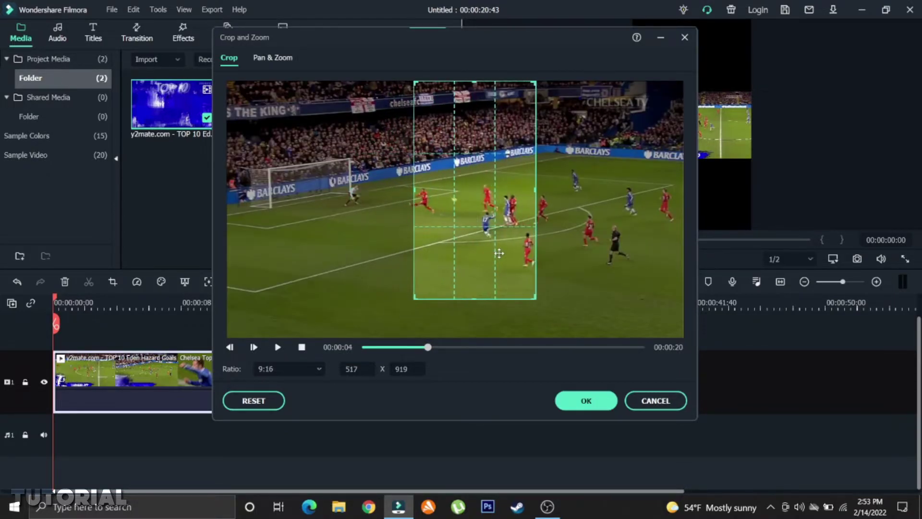
left_click(279, 348)
left_click(277, 348)
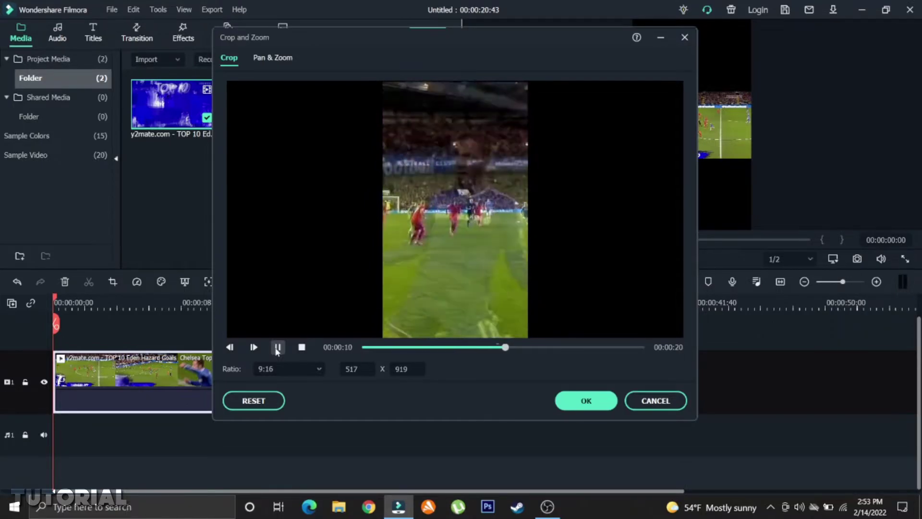
key("Escape")
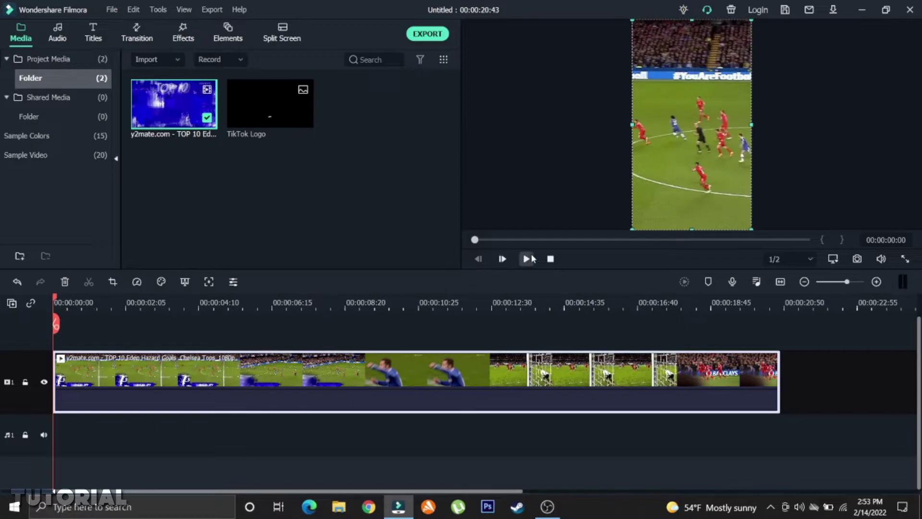
- Split the goal clip at the scene change around 10:17
left_click(526, 260)
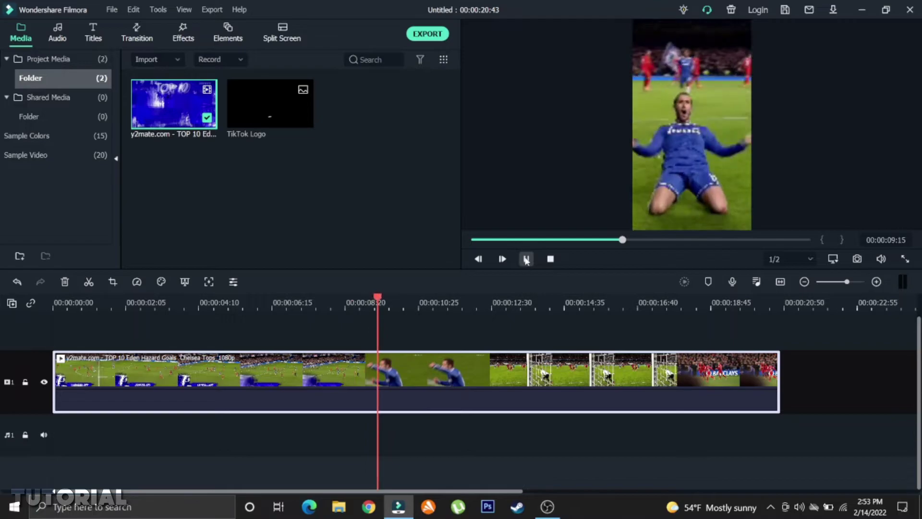
left_click(527, 260)
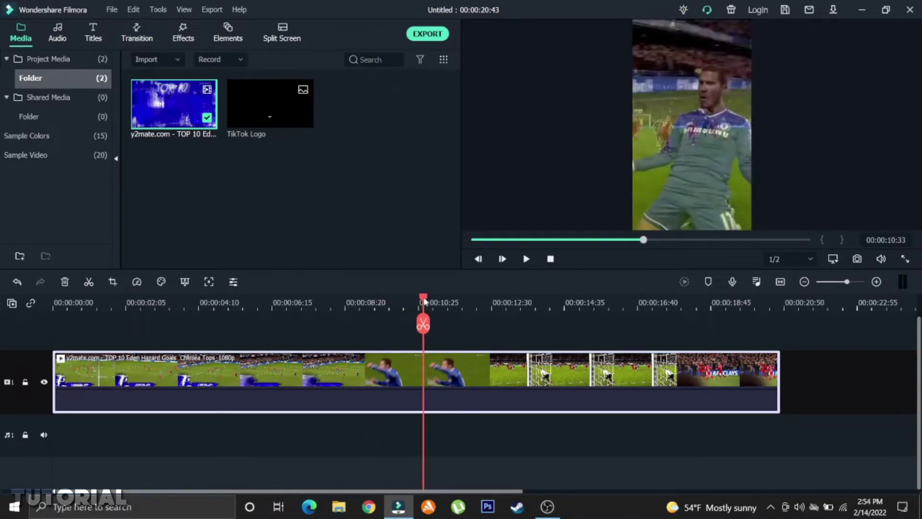
left_click_drag(424, 301, 415, 307)
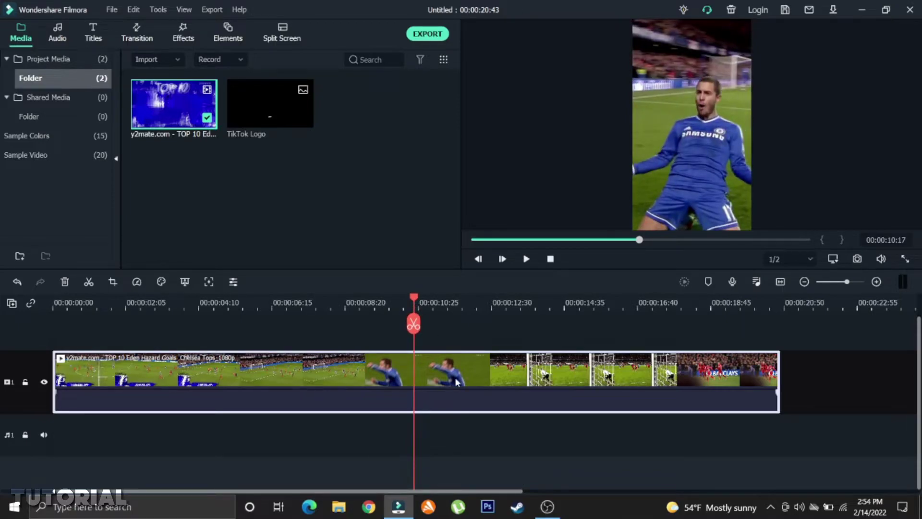
key("ctrl+b")
- Cut out the footage from the split up to 15:53
left_click_drag(414, 303, 459, 303)
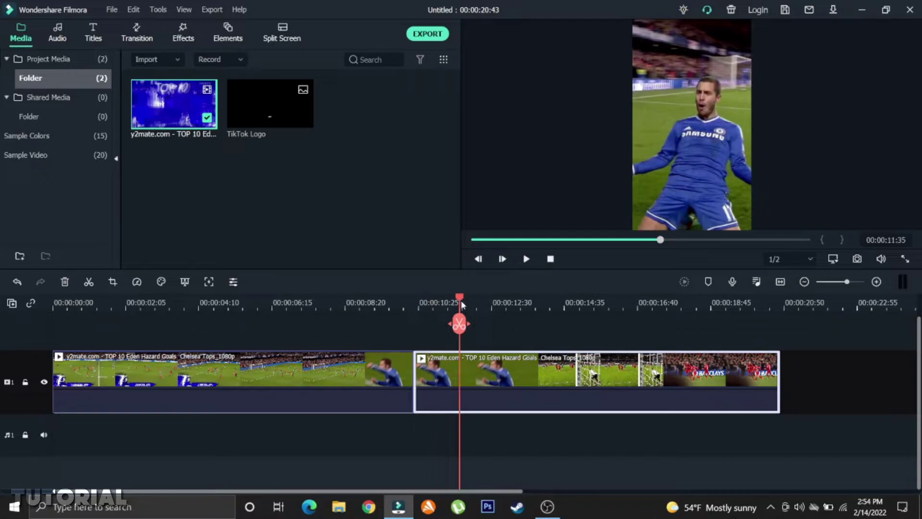
left_click(526, 259)
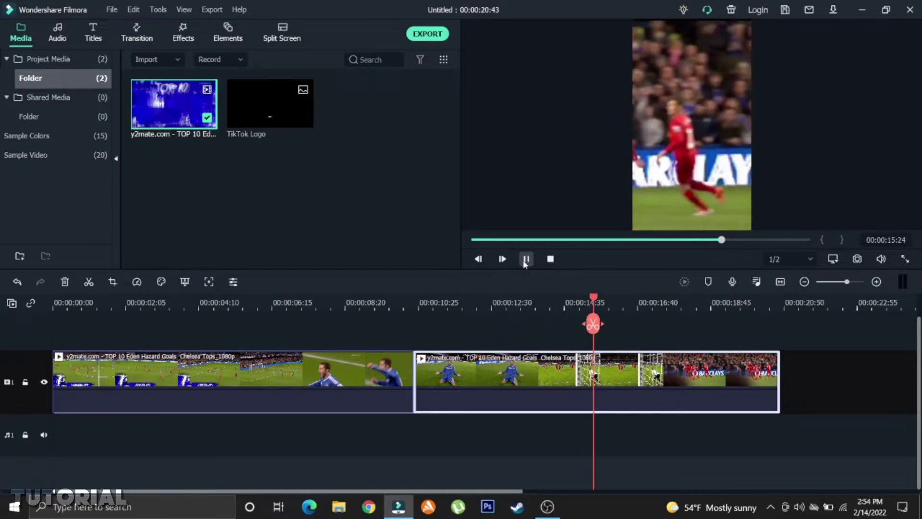
key("space")
left_click(598, 302)
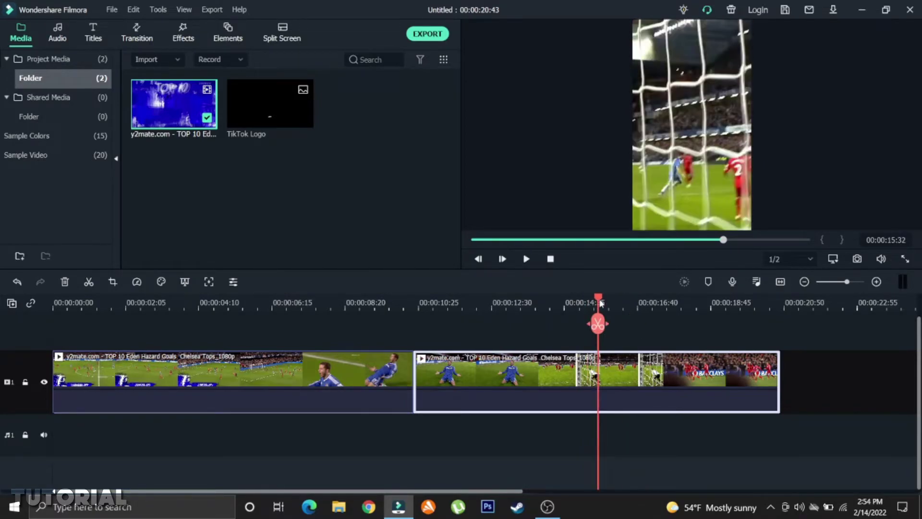
left_click_drag(600, 303, 613, 302)
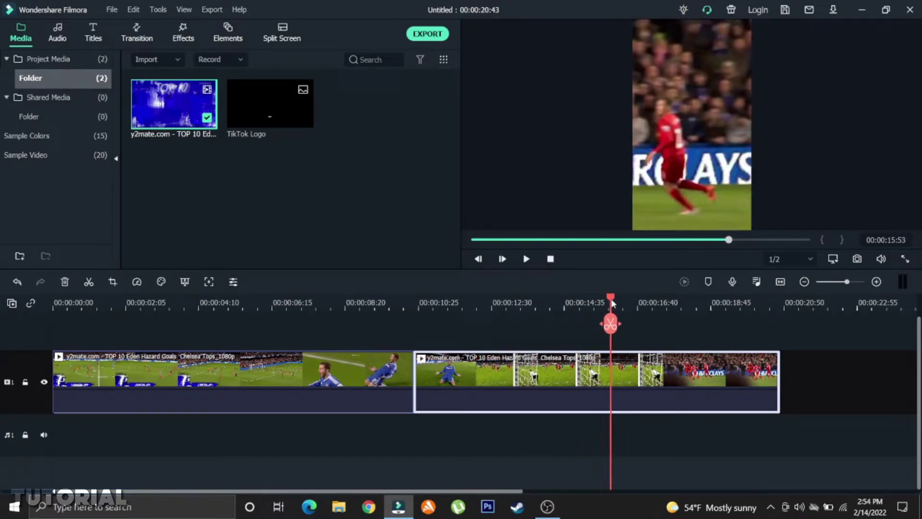
key("ctrl+b")
key("Delete")
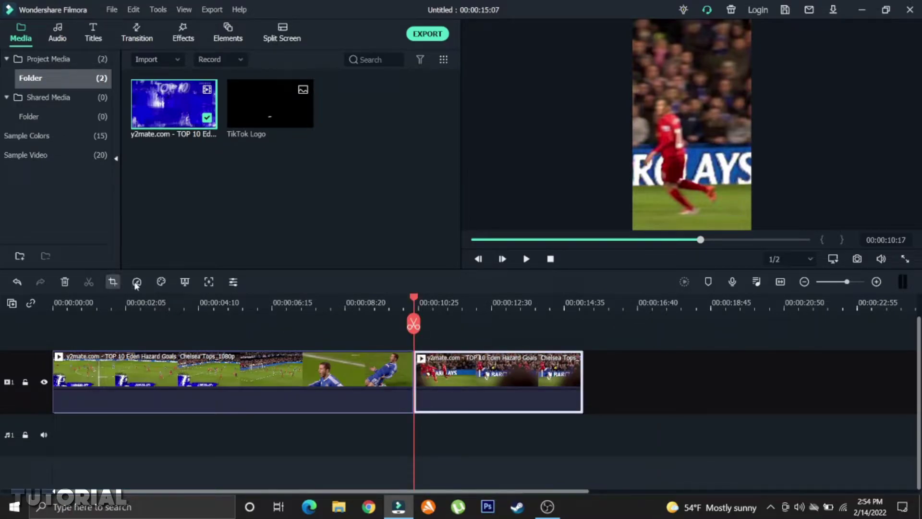
- Move the 9:16 crop box left onto the players at the goalmouth
left_click(279, 347)
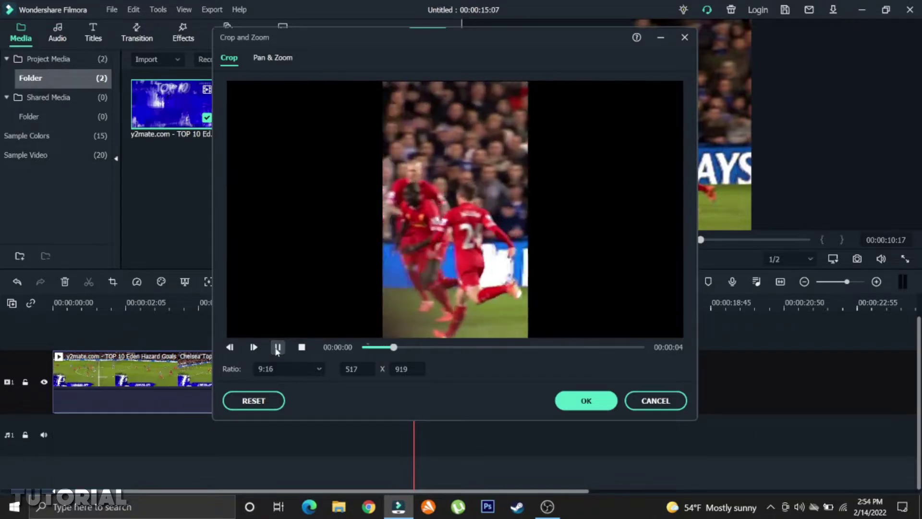
left_click(277, 347)
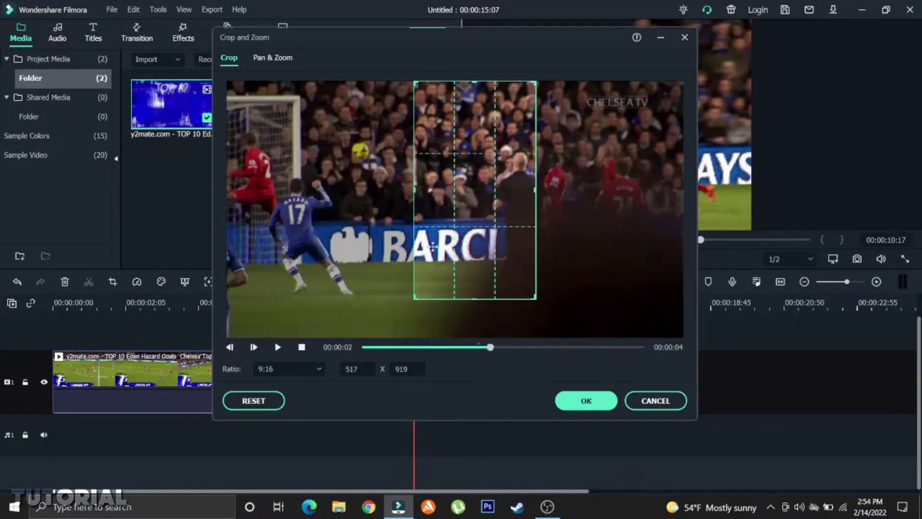
left_click_drag(445, 239, 271, 241)
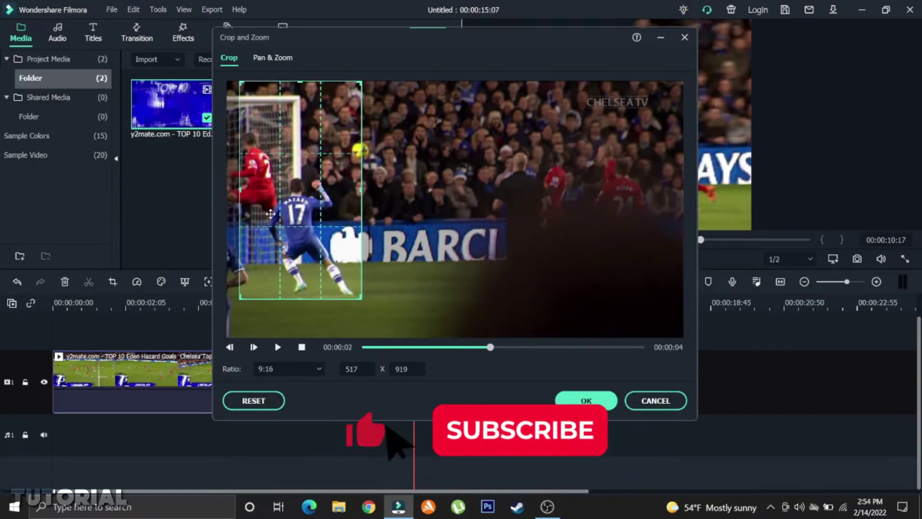
left_click(302, 347)
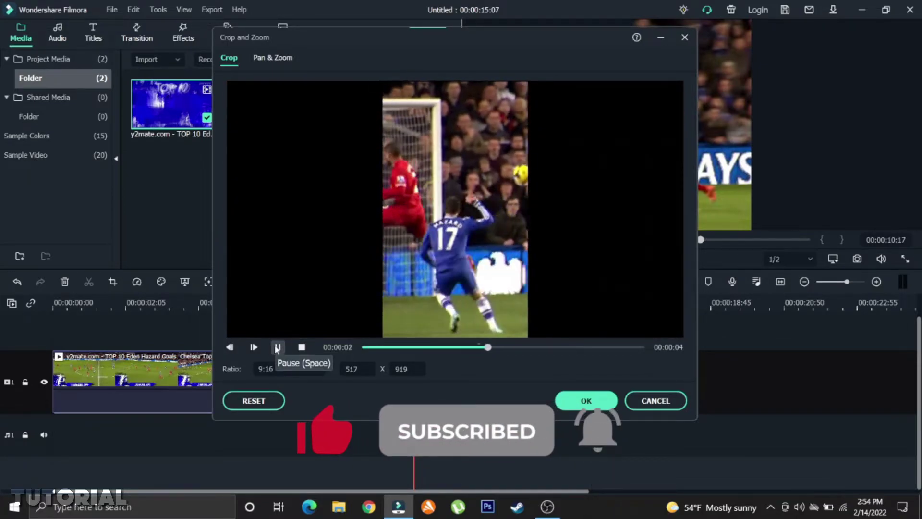
left_click(277, 347)
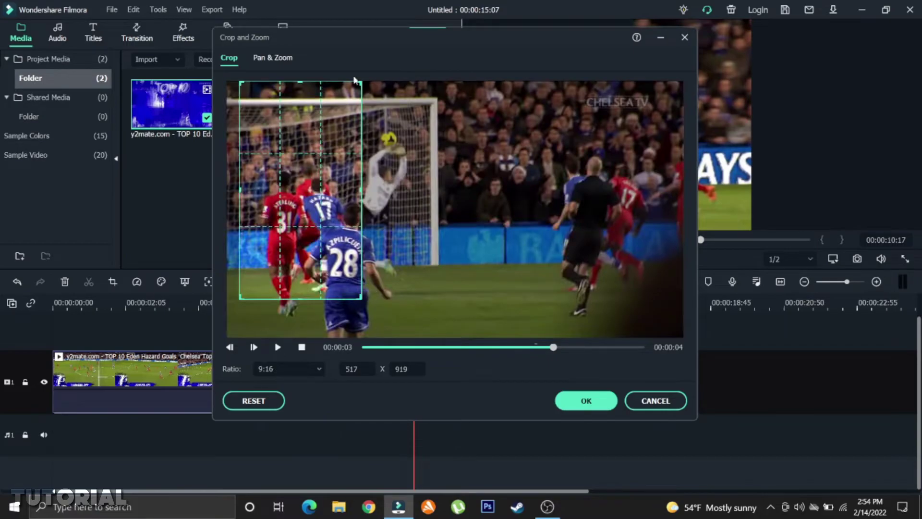
- Set a Pan & Zoom with full-height Start and End boxes panning right, and preview it
left_click(272, 58)
left_click(446, 204)
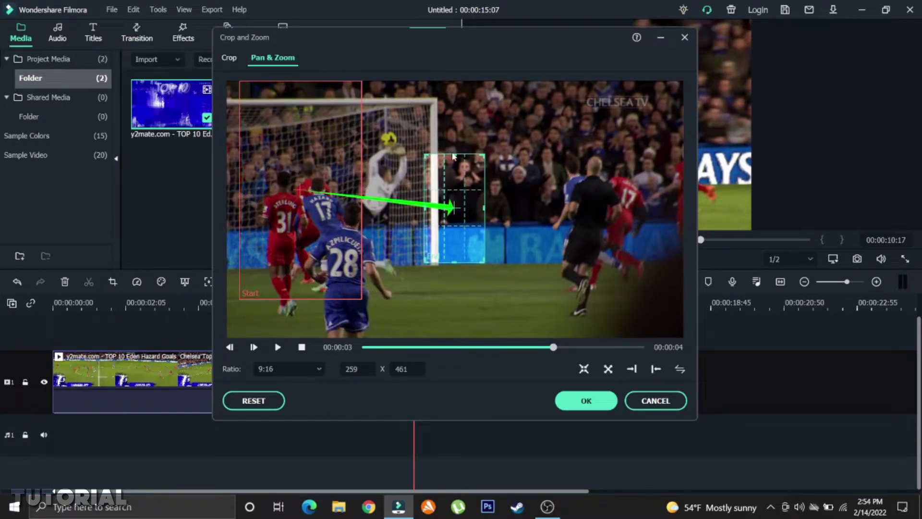
left_click_drag(456, 155, 476, 56)
left_click_drag(475, 259, 474, 337)
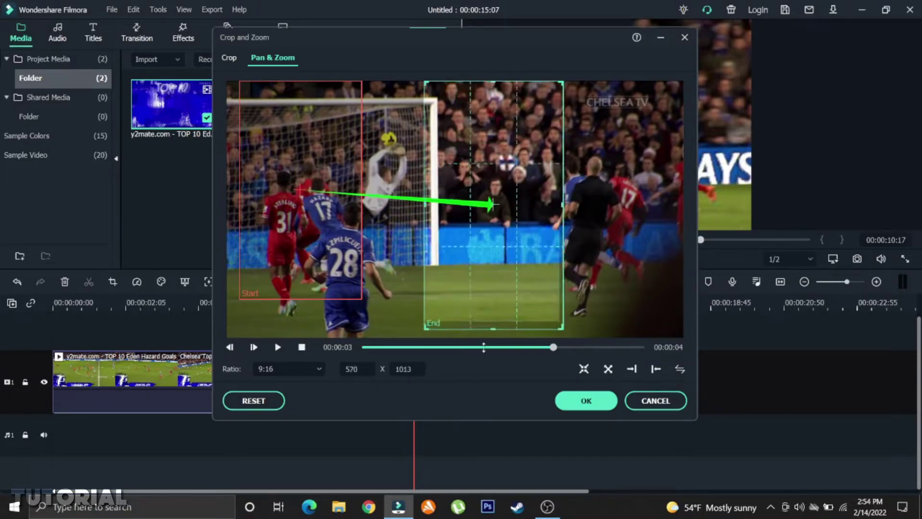
left_click(299, 290)
left_click_drag(300, 298, 299, 336)
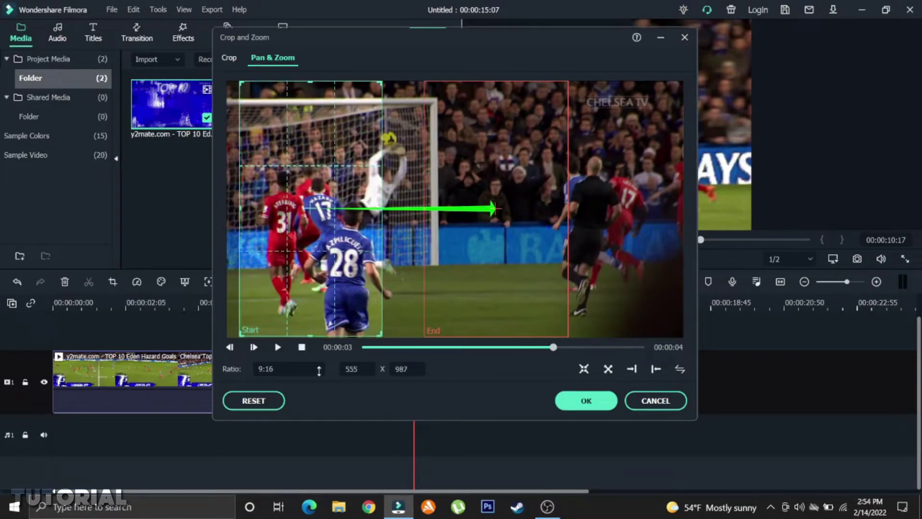
left_click_drag(487, 253, 428, 253)
left_click(277, 348)
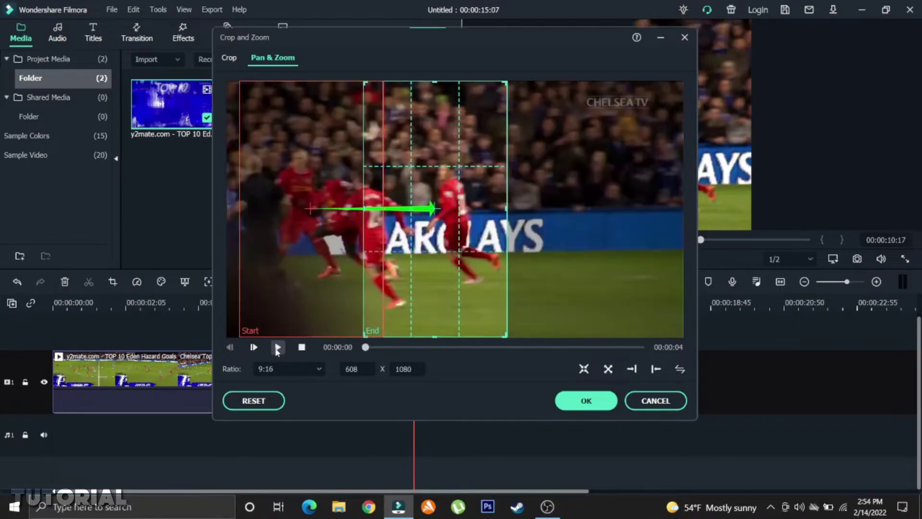
left_click(277, 347)
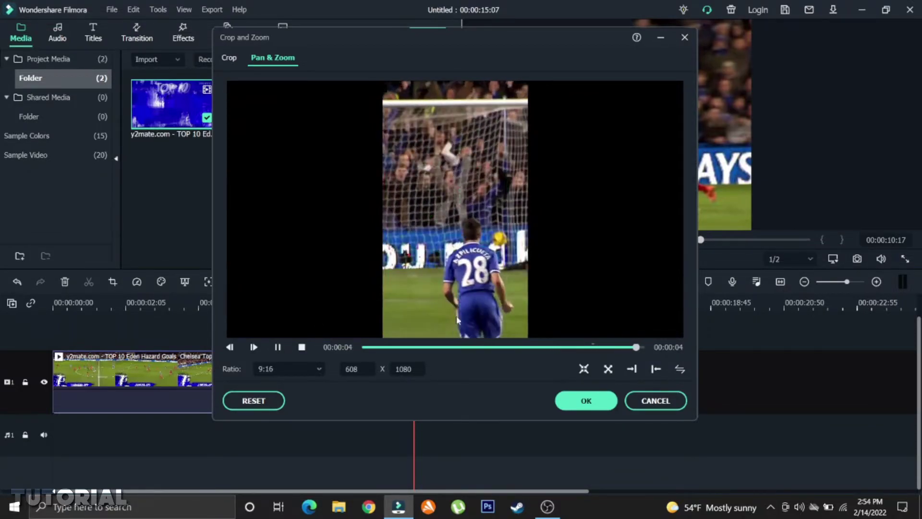
- Apply the pan and zoom, then split the first clip just after 06:23
left_click(578, 405)
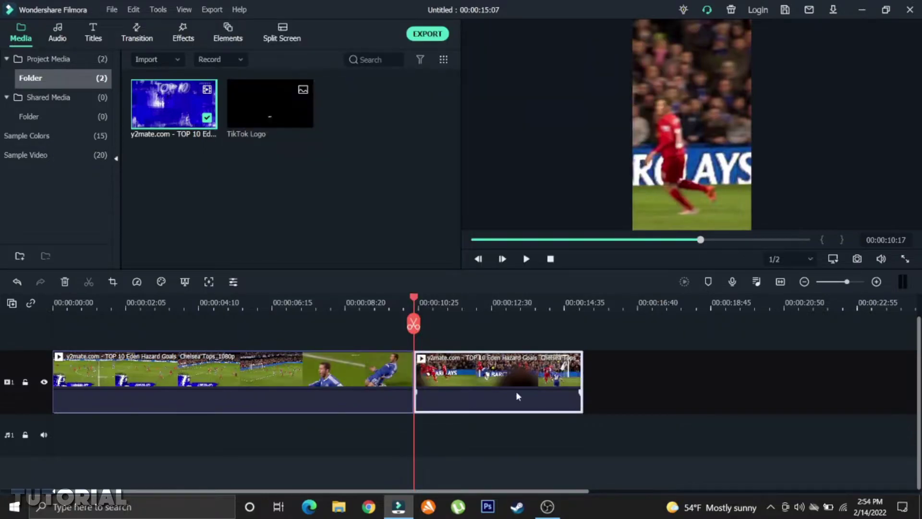
left_click(358, 375)
left_click(183, 305)
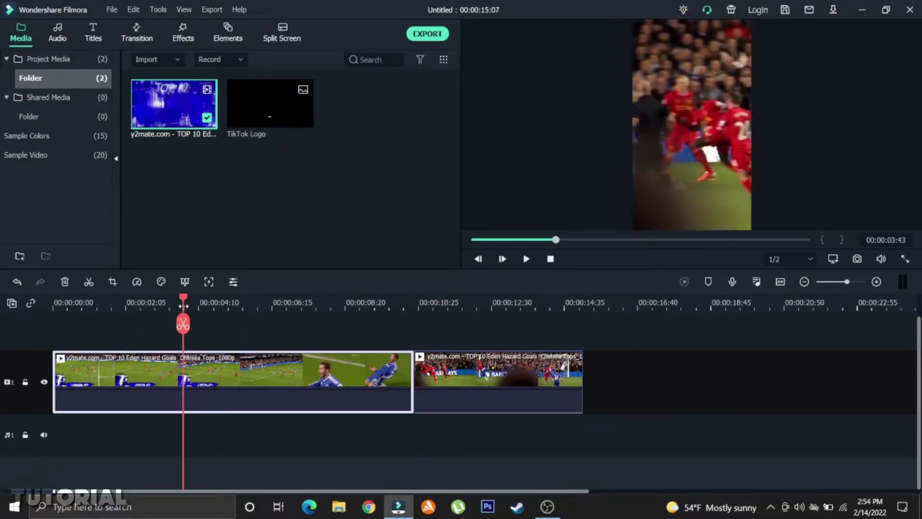
left_click(526, 259)
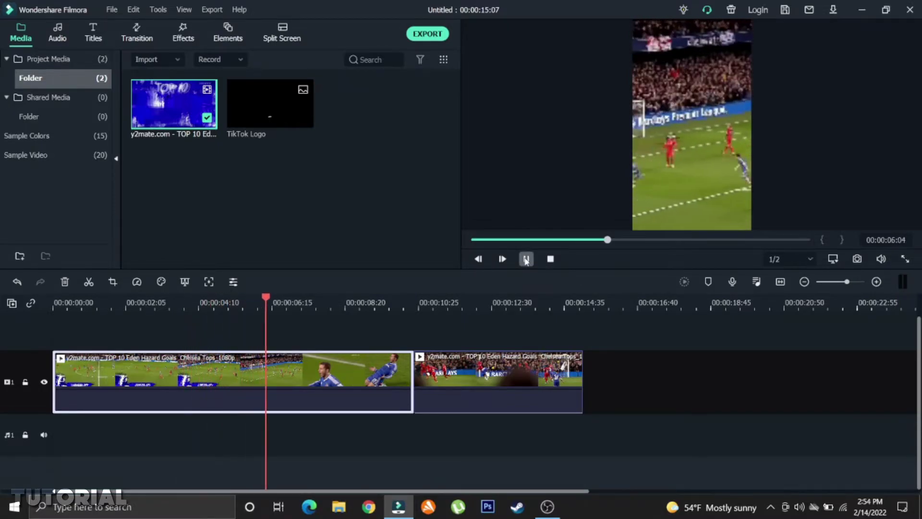
left_click(526, 259)
left_click(527, 259)
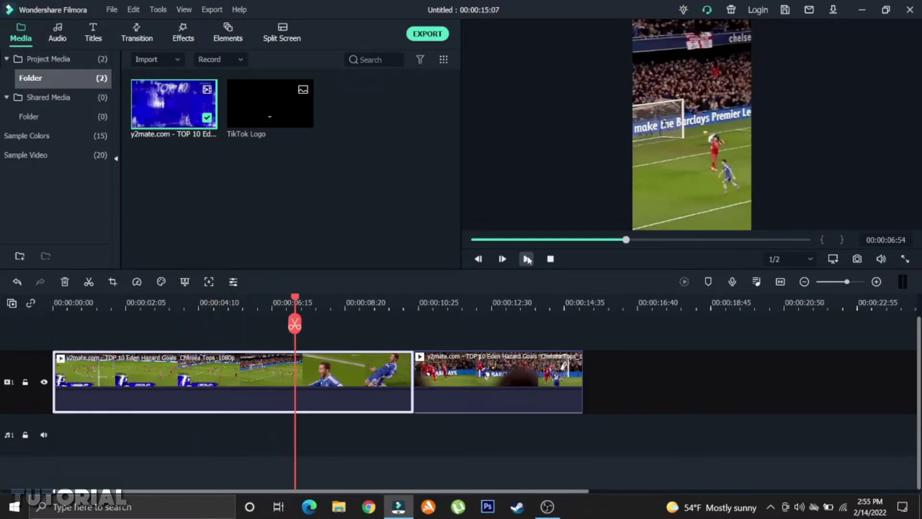
left_click(502, 259)
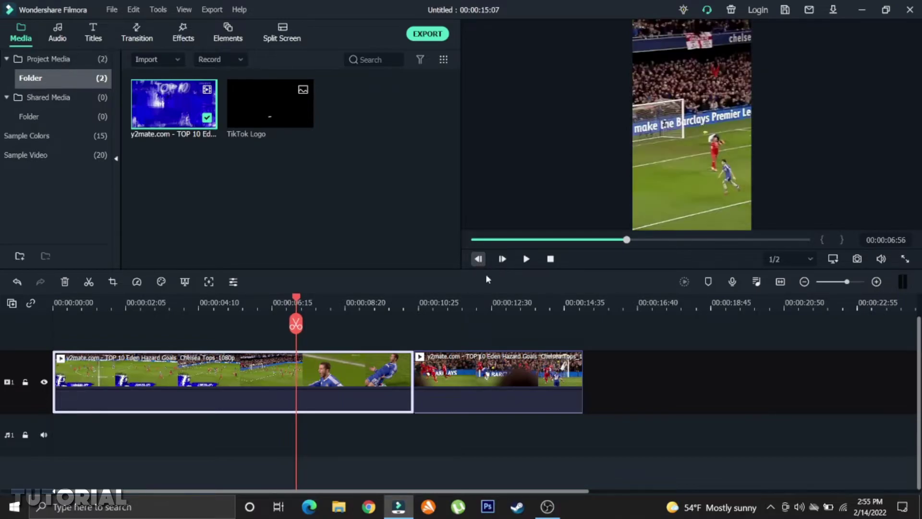
left_click(502, 259)
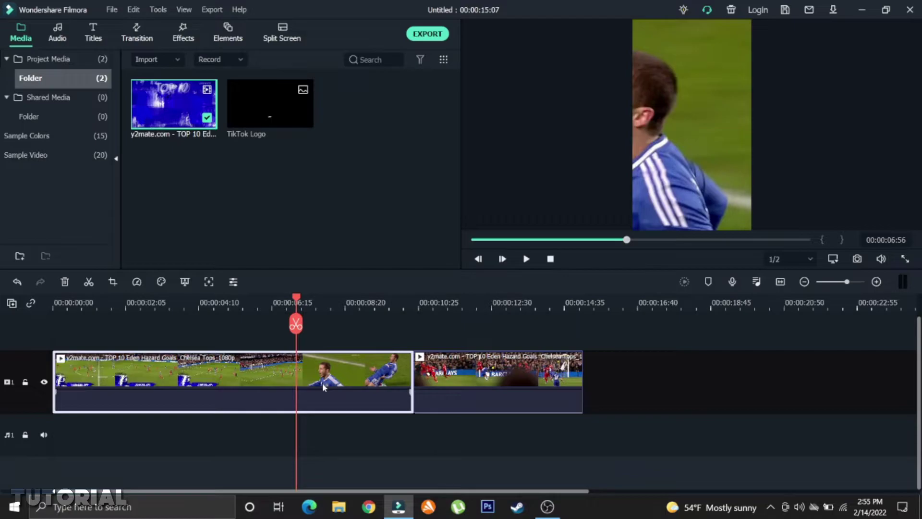
key("ctrl+b")
- Step frame by frame from 08:17 to about 00:00:09:09, where the knee-slide celebration begins
left_click(525, 263)
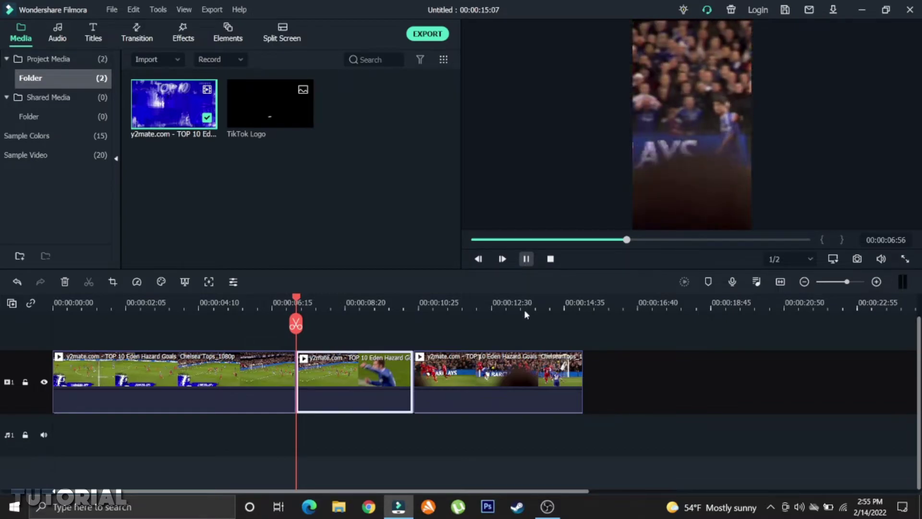
left_click_drag(432, 298, 480, 298)
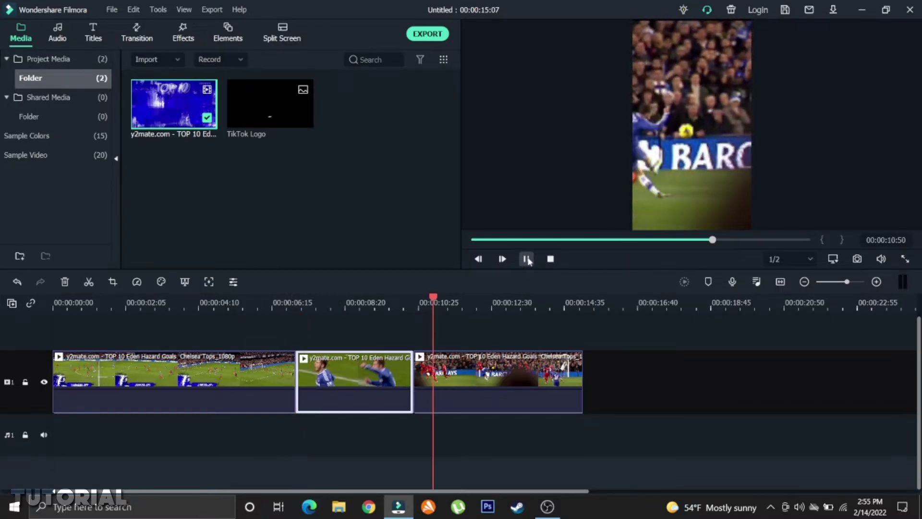
left_click(345, 305)
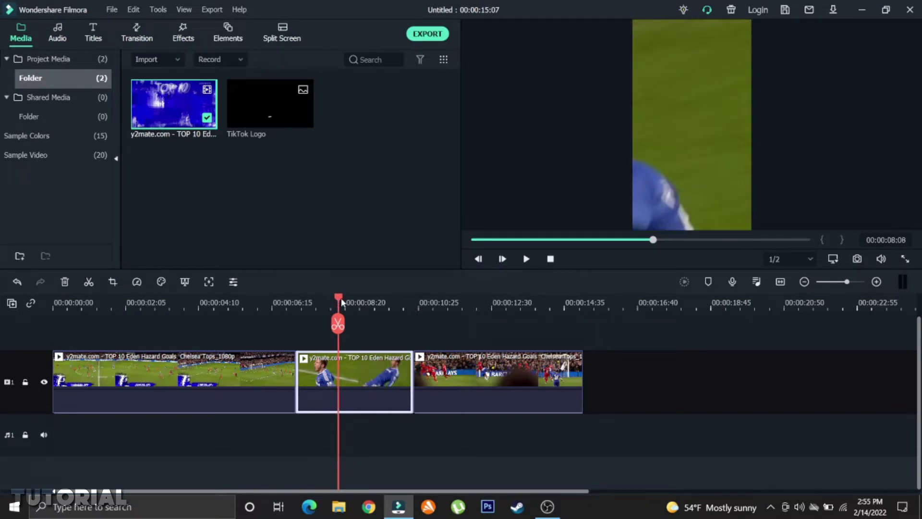
left_click_drag(341, 302, 344, 302)
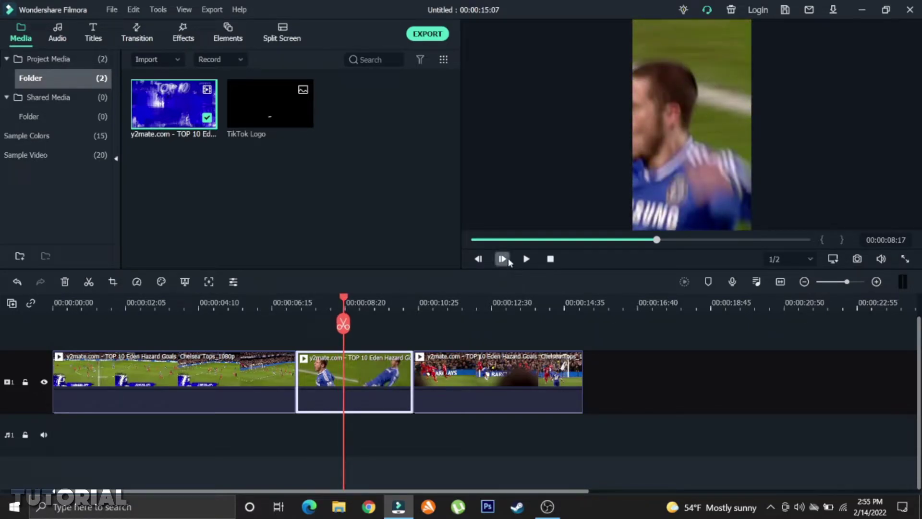
left_click(523, 259)
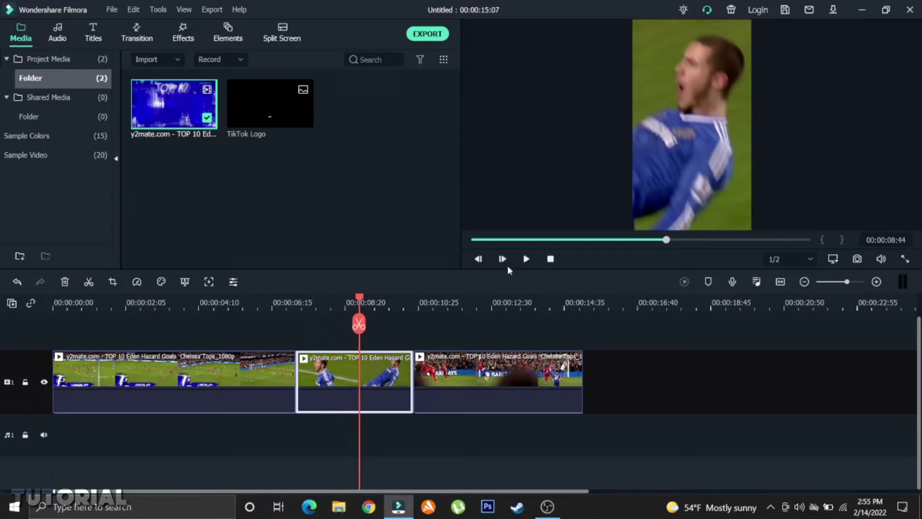
left_click(503, 259)
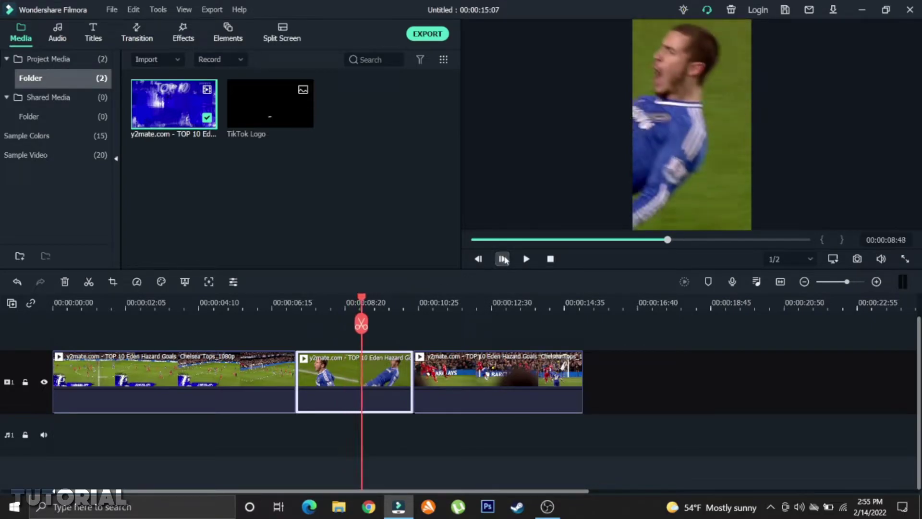
left_click(503, 260)
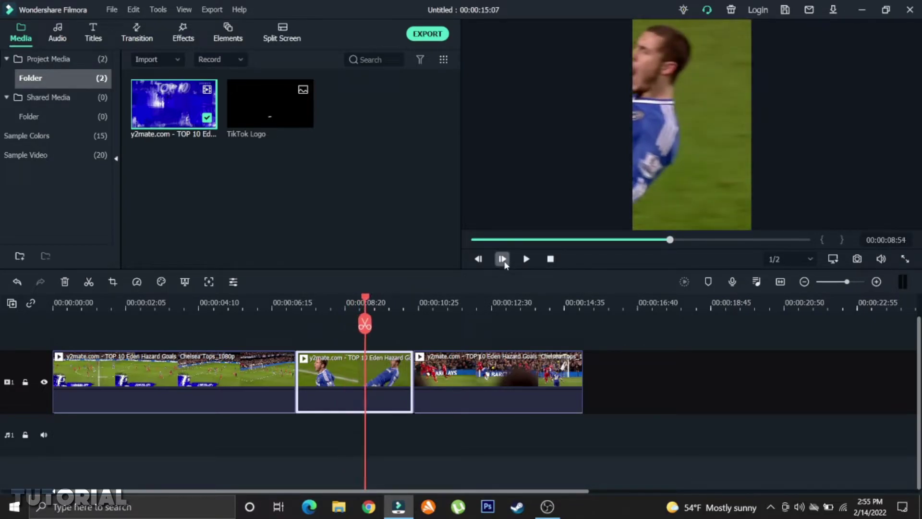
left_click(503, 260)
left_click(502, 260)
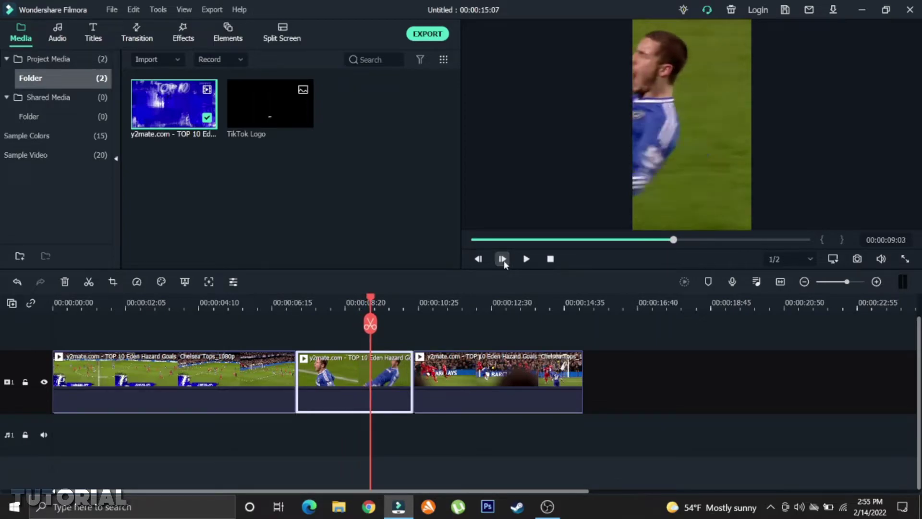
left_click(503, 259)
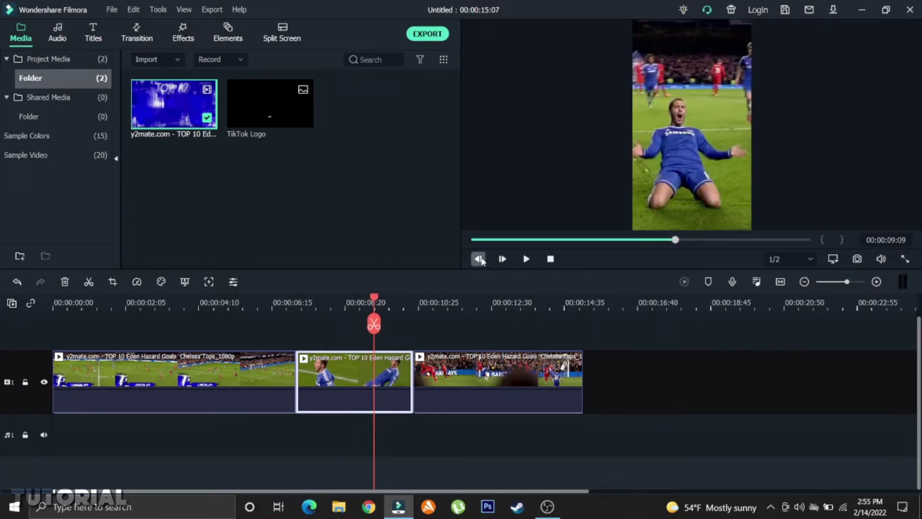
- Split the middle clip at the shot change and recentre its 9:16 crop on Hazard
left_click(479, 258)
left_click(479, 258)
left_click(503, 260)
left_click(373, 324)
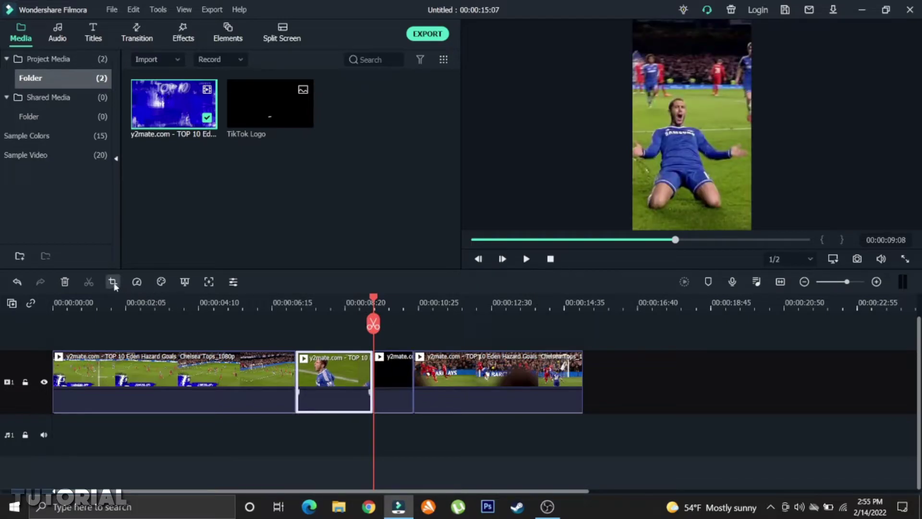
mouse_move(484, 265)
left_mouse_down()
mouse_move(453, 264)
mouse_move(451, 232)
left_mouse_up()
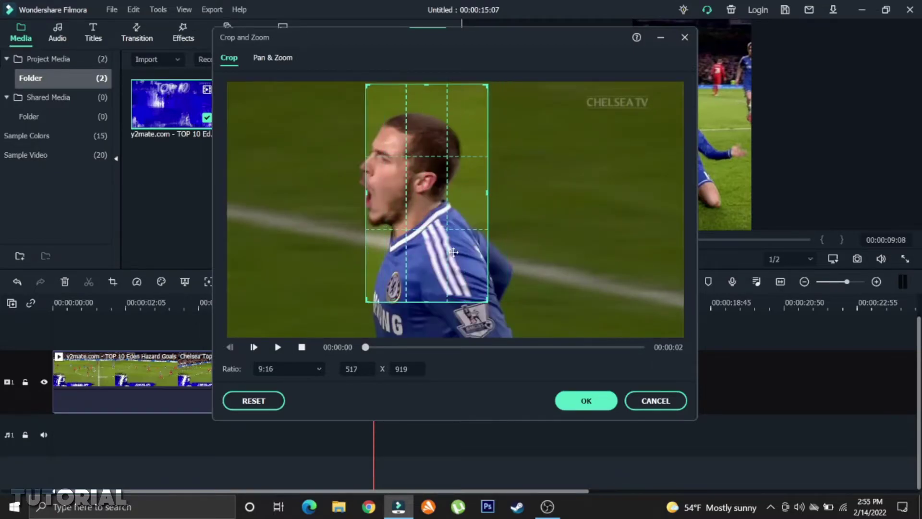
left_click(277, 346)
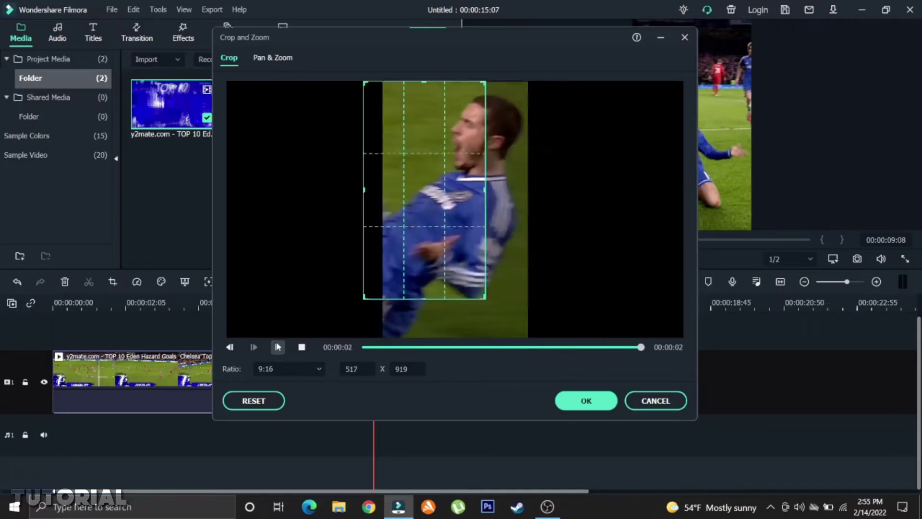
left_click(572, 411)
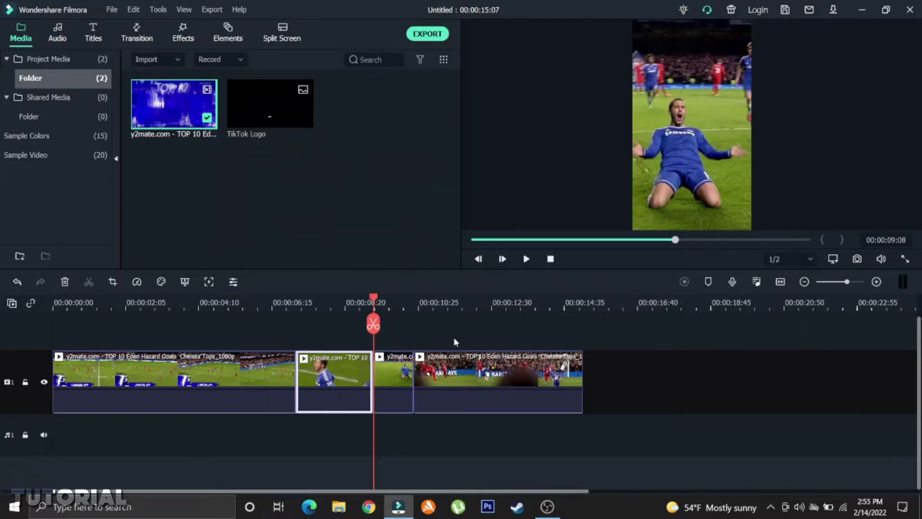
left_click(699, 344)
left_click(550, 260)
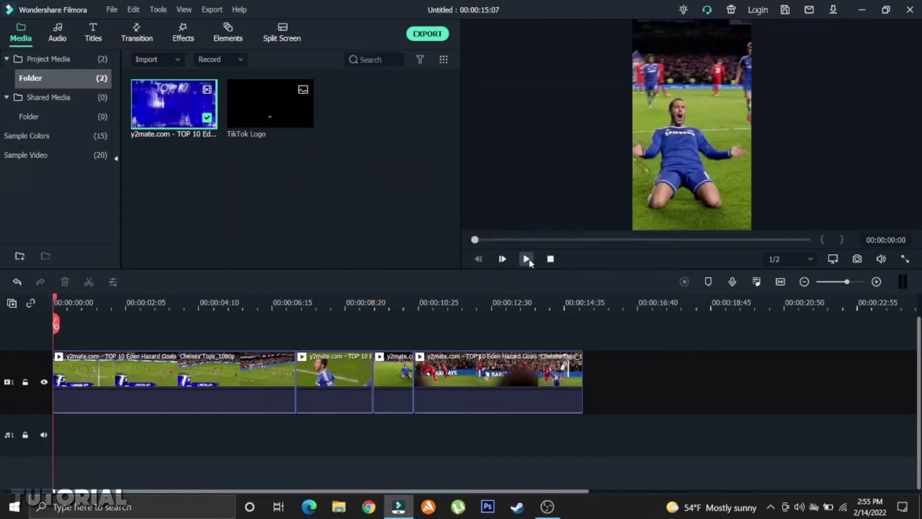
left_click(526, 259)
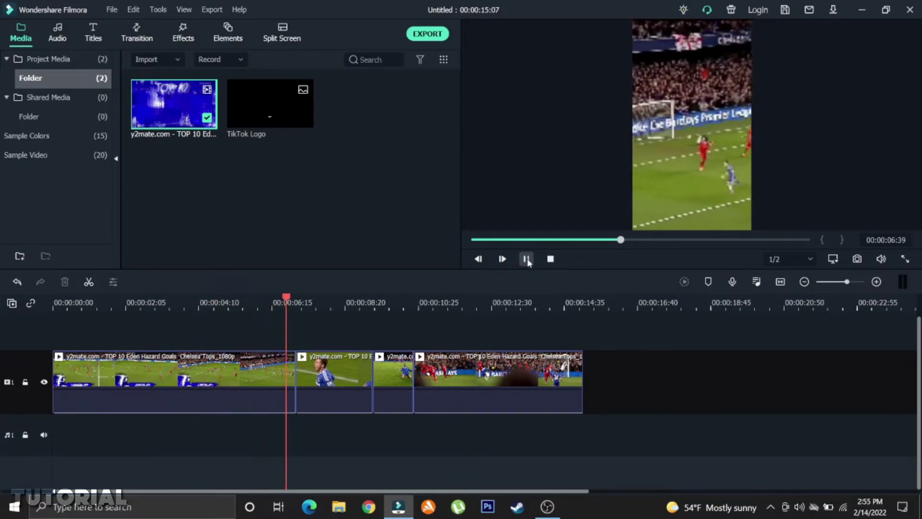
left_click(526, 259)
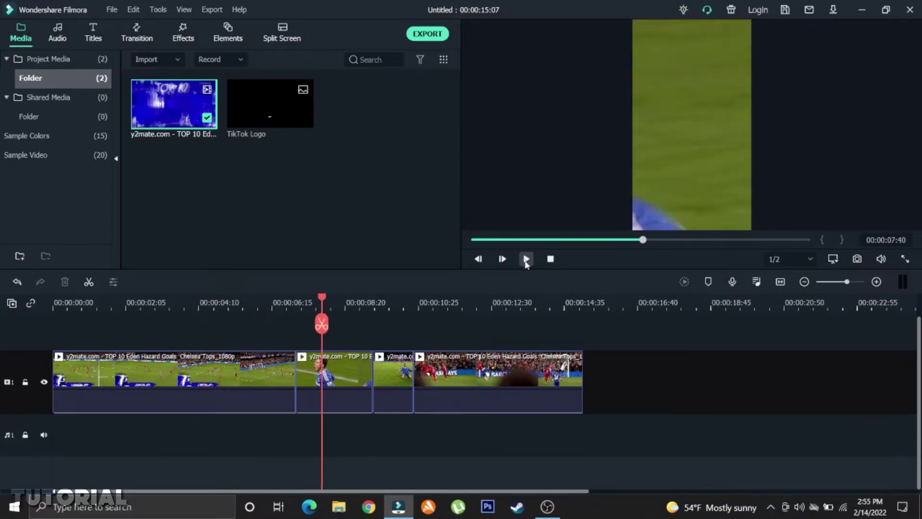
left_click(526, 259)
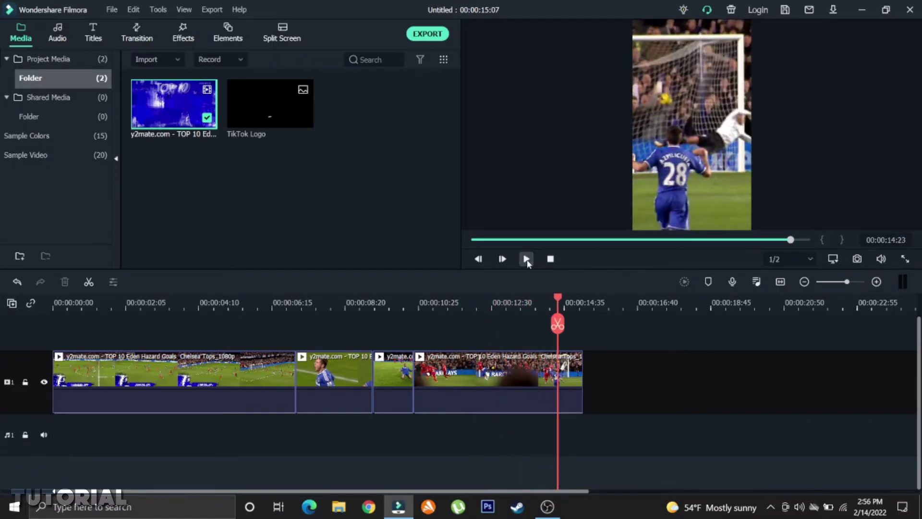
left_click(526, 259)
left_click_drag(559, 301, 53, 301)
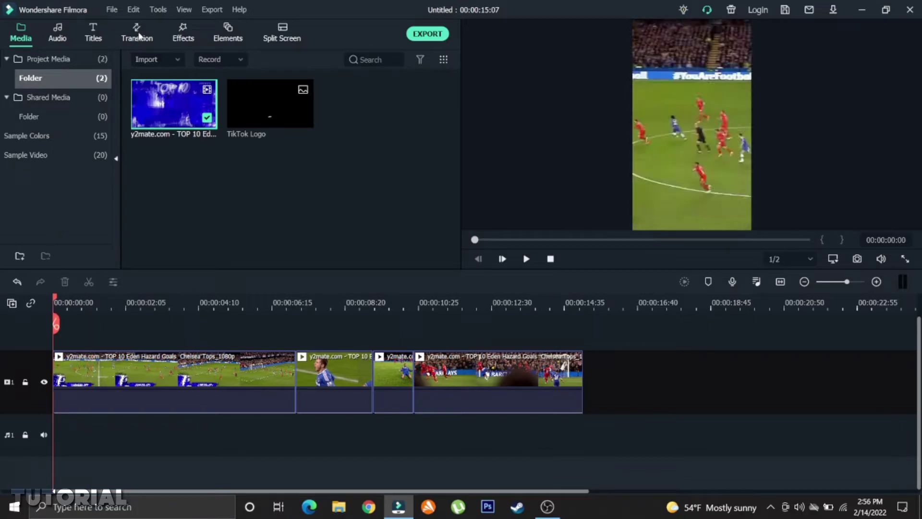
- Add a Wormhole 3 transition between clips 3 and 4, shortened to 01:10
left_click(139, 36)
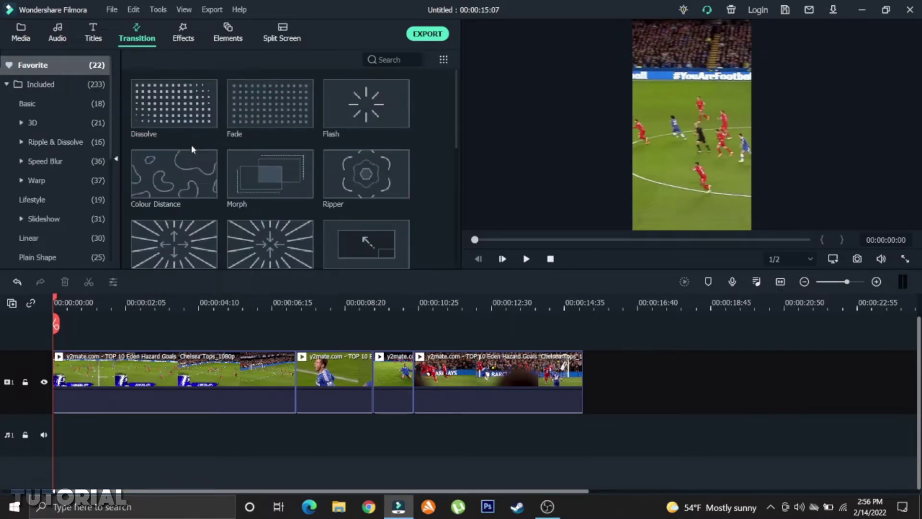
scroll(191, 145, "down", 10)
scroll(90, 255, "down", 4)
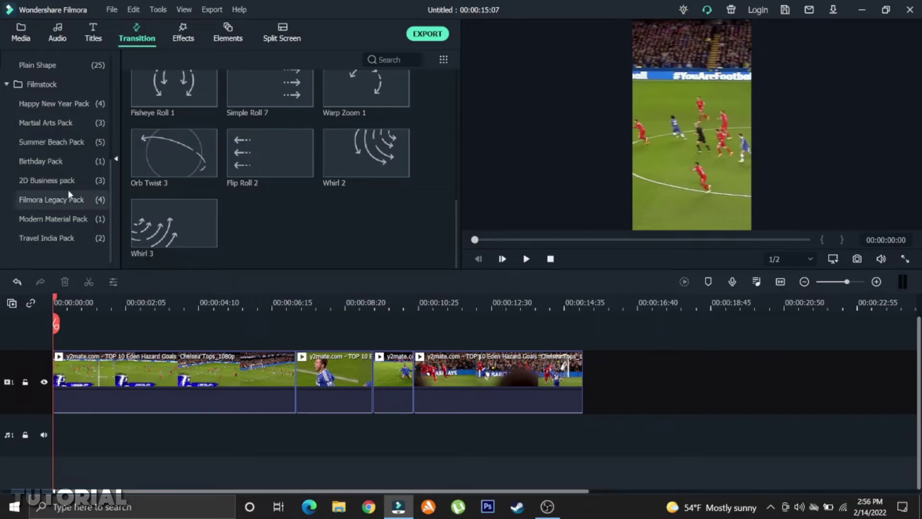
scroll(72, 221, "up", 4)
scroll(174, 160, "up", 10)
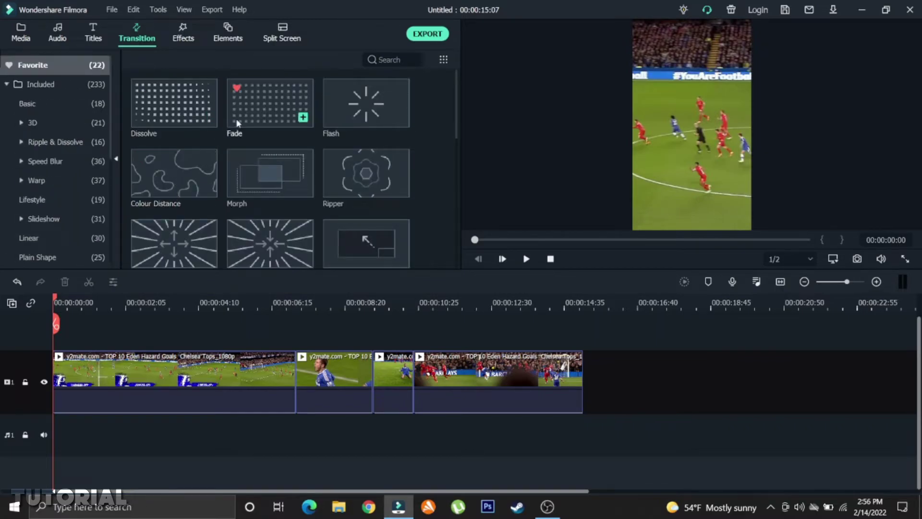
scroll(288, 181, "down", 5)
scroll(262, 175, "down", 2)
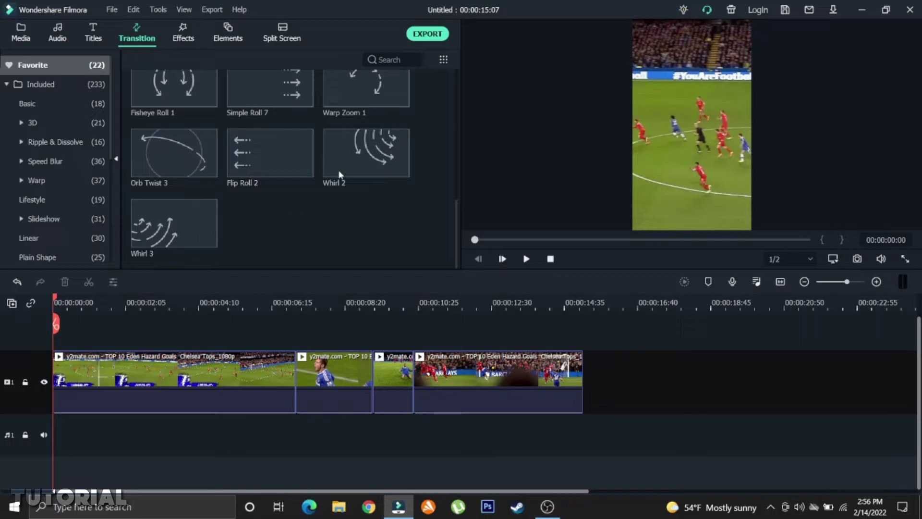
scroll(237, 197, "up", 8)
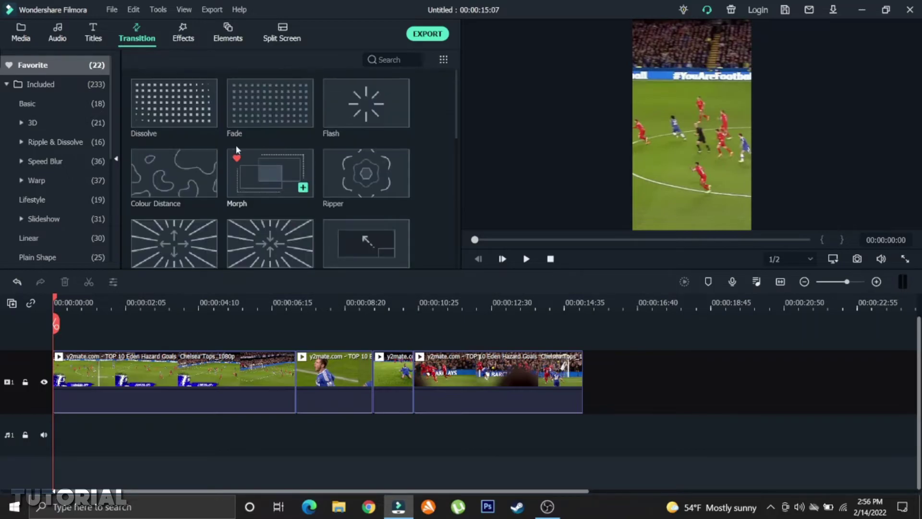
scroll(236, 151, "down", 5)
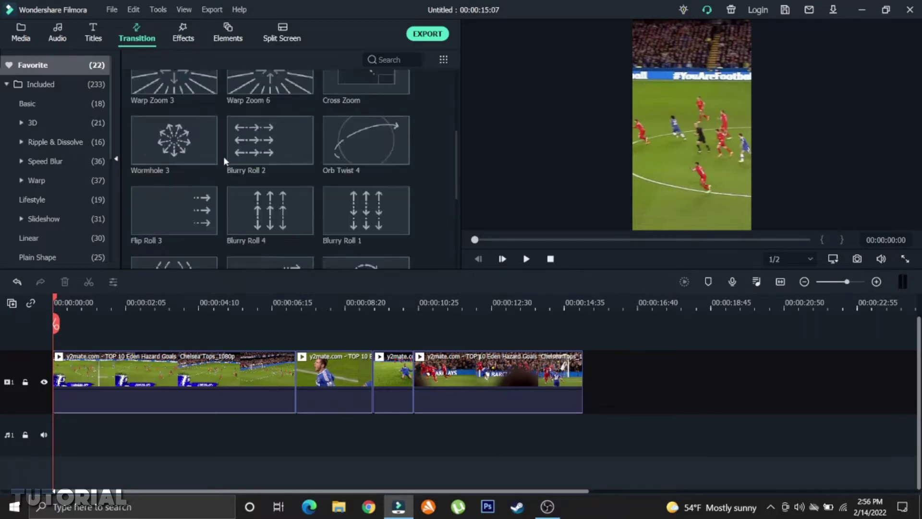
scroll(226, 161, "up", 5)
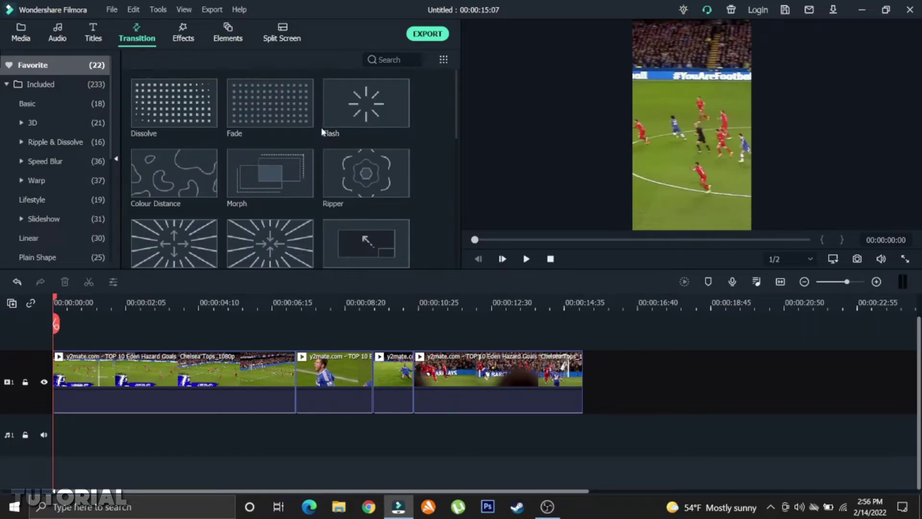
scroll(286, 147, "down", 5)
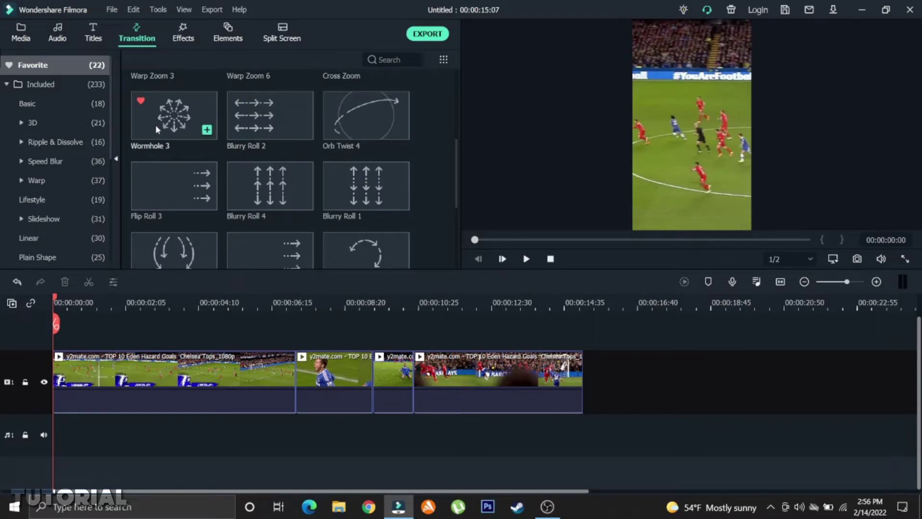
mouse_move(155, 125)
left_mouse_down()
mouse_move(413, 394)
mouse_move(413, 385)
left_mouse_up()
double_click(413, 381)
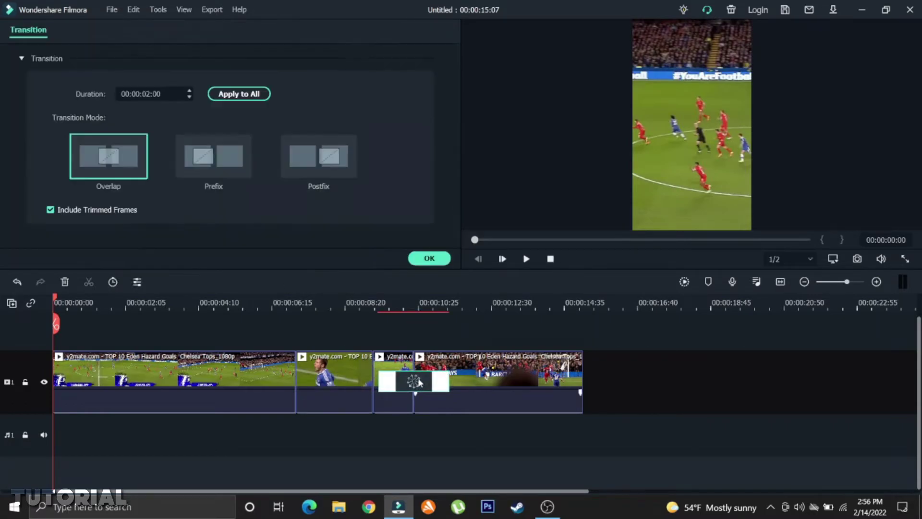
left_click(148, 93)
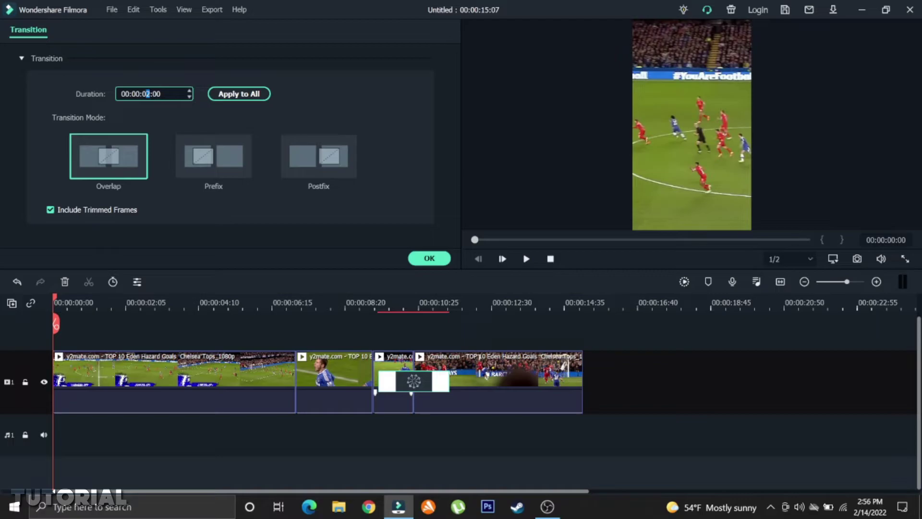
type("011")
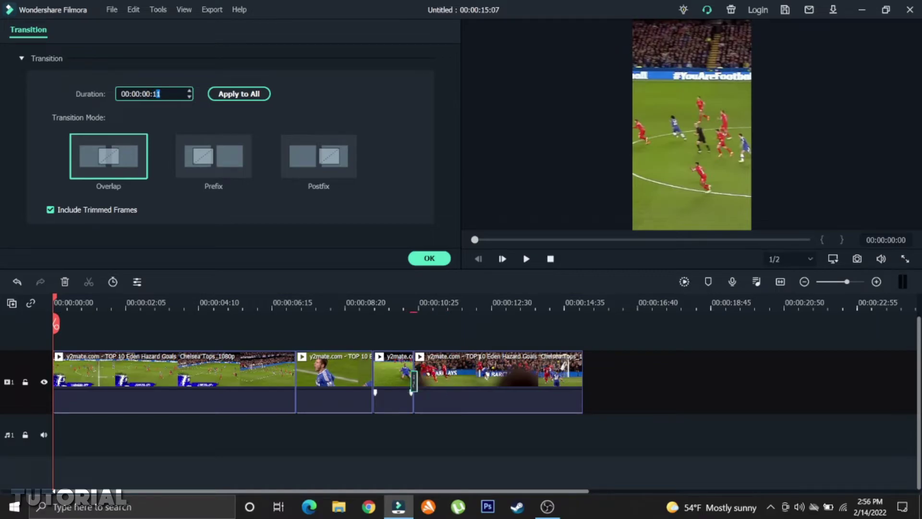
type("0")
left_click(430, 258)
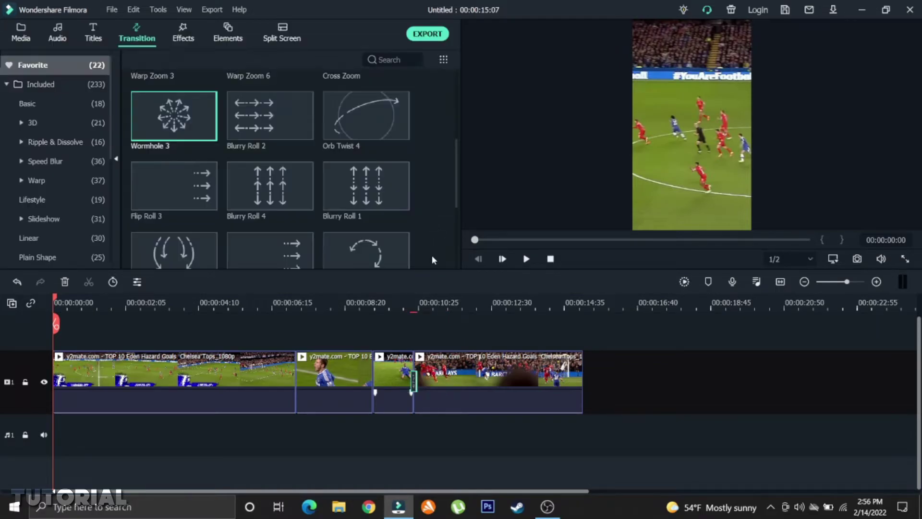
- Add a Morph transition between clips 2 and 3 with a 00:15 duration
scroll(269, 162, "up", 5)
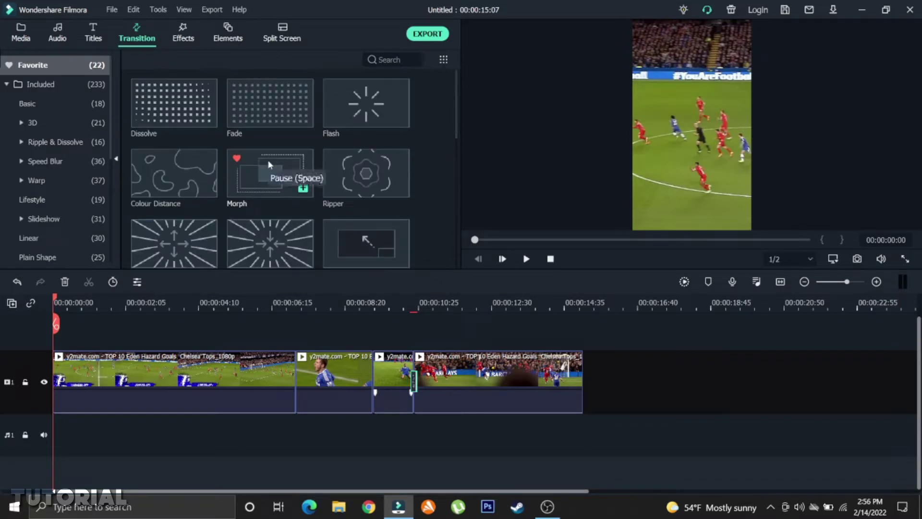
mouse_move(269, 173)
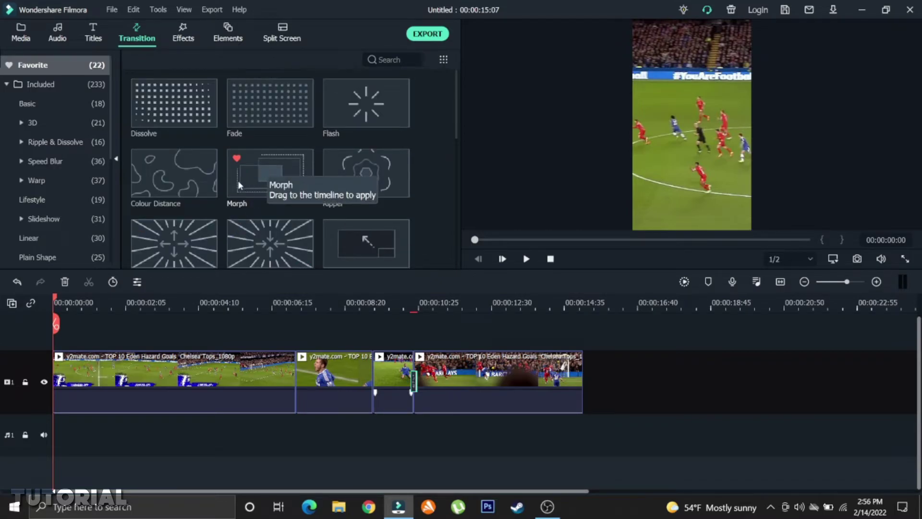
left_click(272, 182)
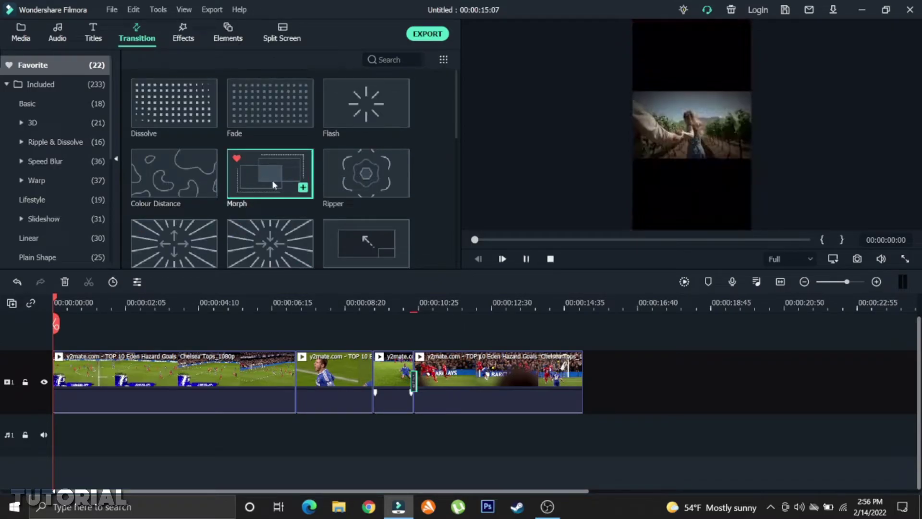
left_click_drag(273, 184, 373, 379)
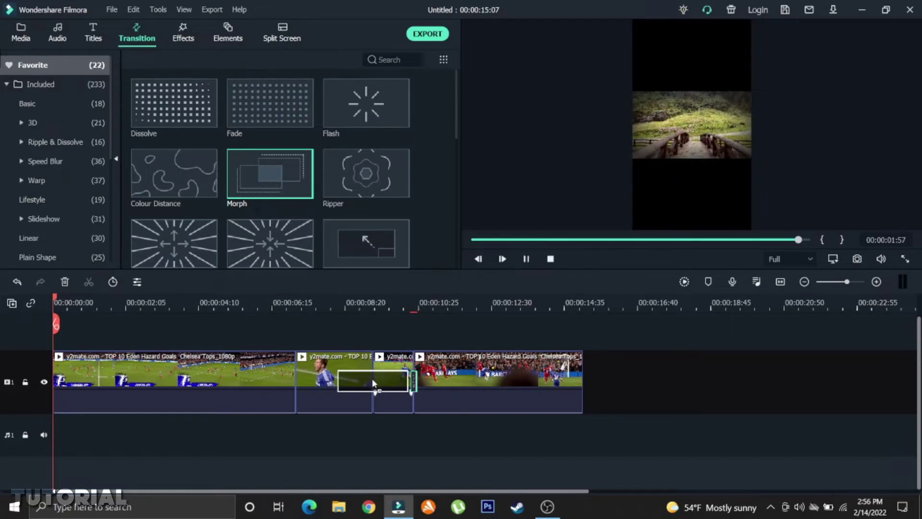
double_click(374, 380)
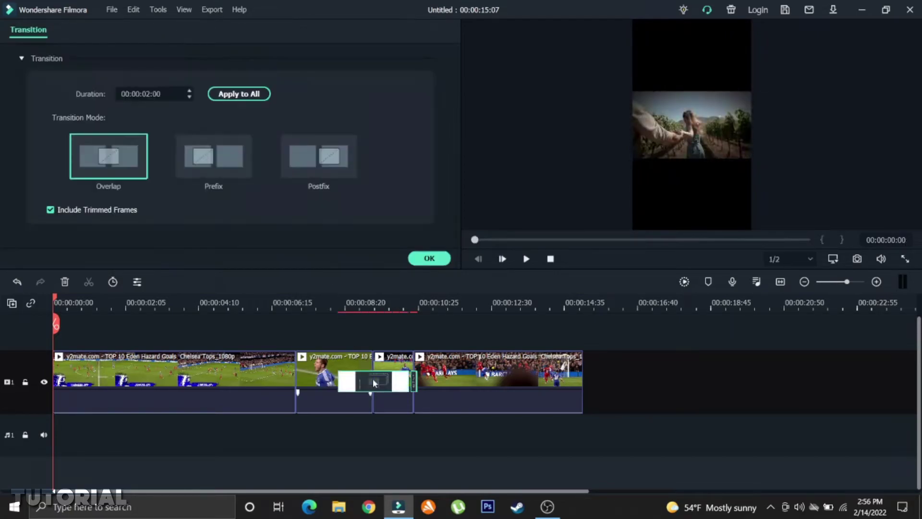
left_click(149, 94)
type("001")
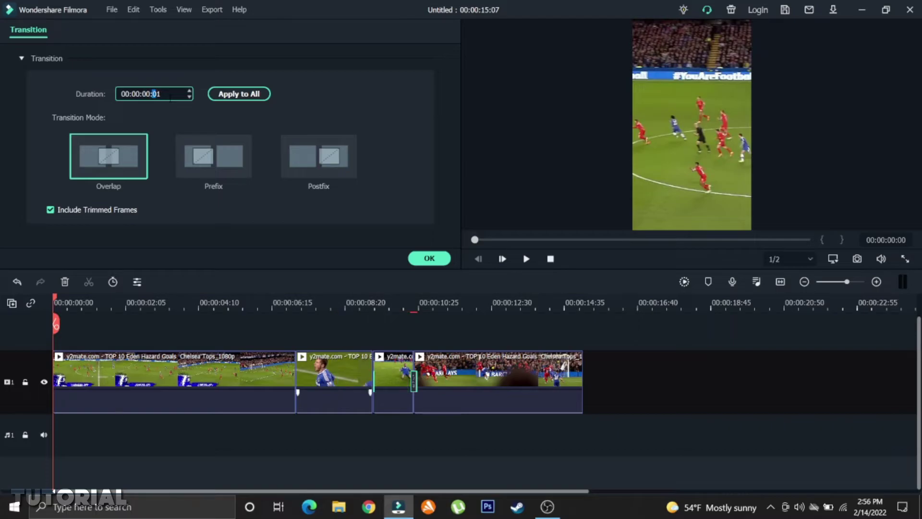
type("5")
left_click(430, 257)
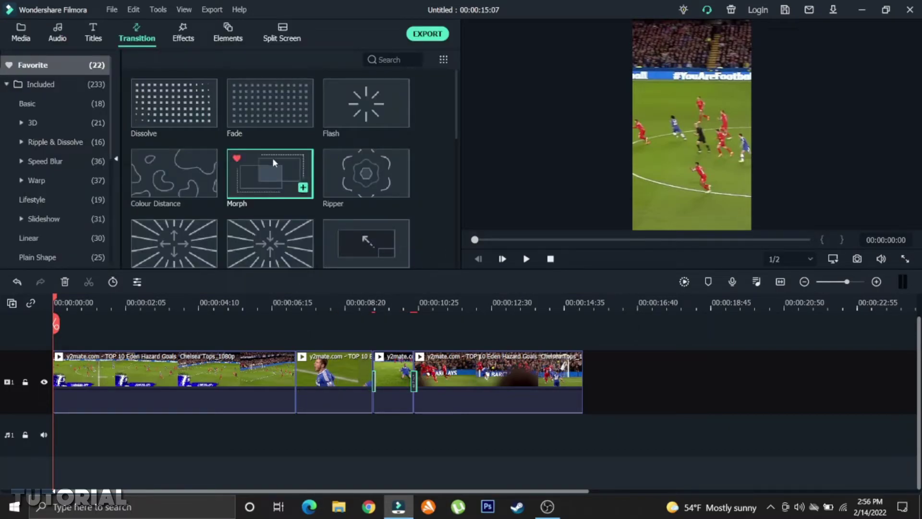
- Add a Morph transition between the first two clips, shortened to 00:00:00:05
mouse_move(272, 157)
left_mouse_down()
mouse_move(298, 389)
mouse_move(287, 386)
left_mouse_up()
double_click(287, 386)
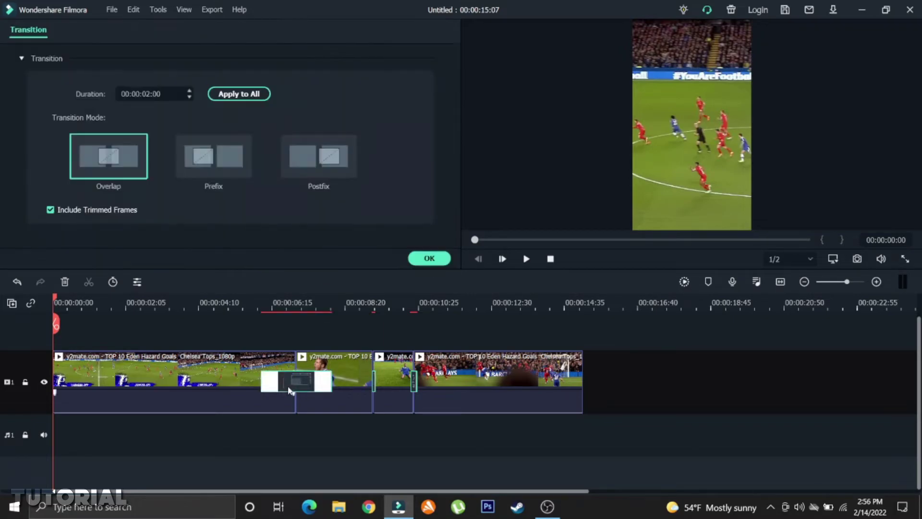
left_click(146, 94)
type("0")
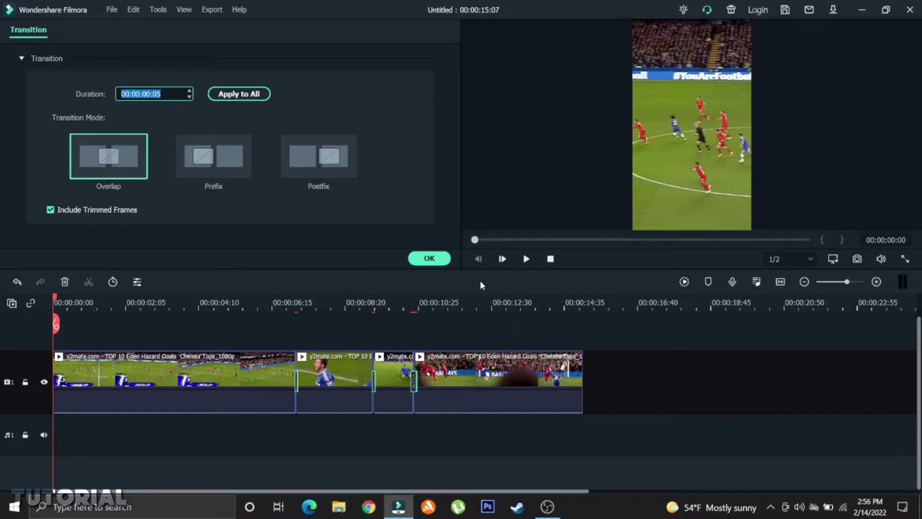
left_click(434, 258)
- Add a 00:00:00:10 Fade transition at the end of the last clip
left_click(427, 336)
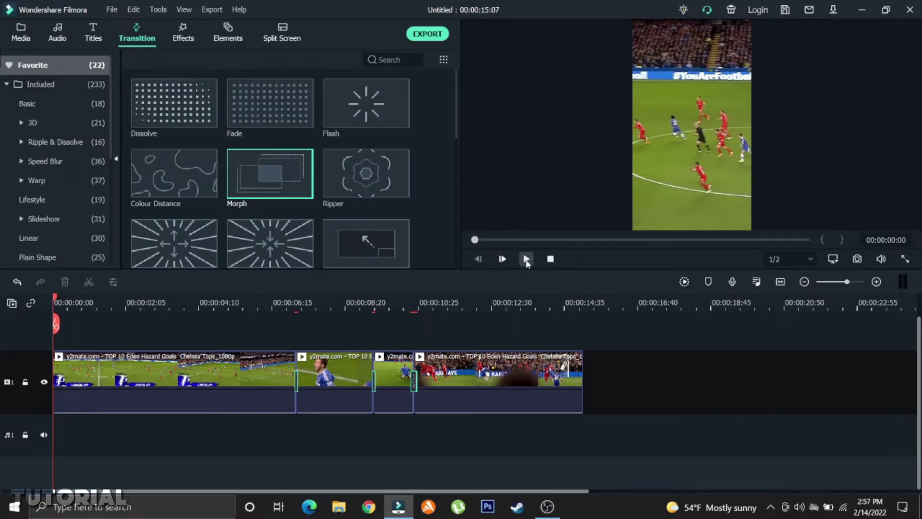
left_click_drag(249, 110, 536, 401)
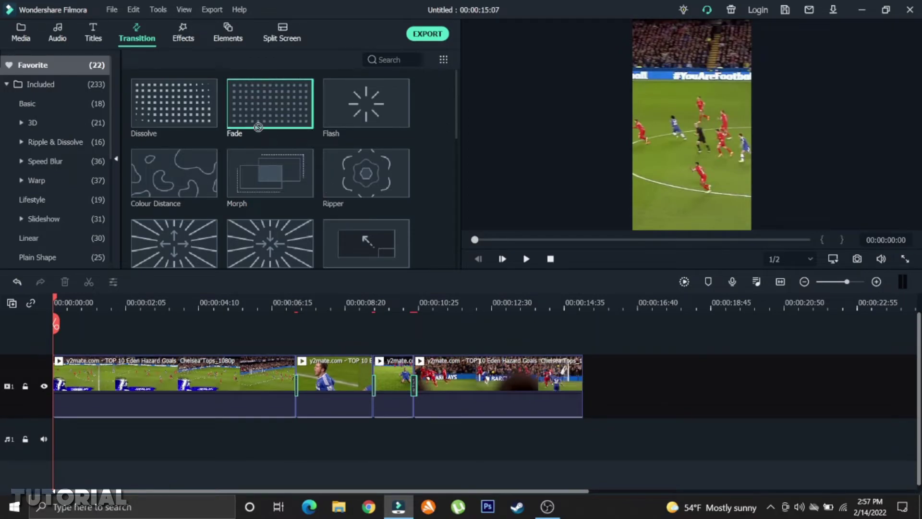
double_click(554, 386)
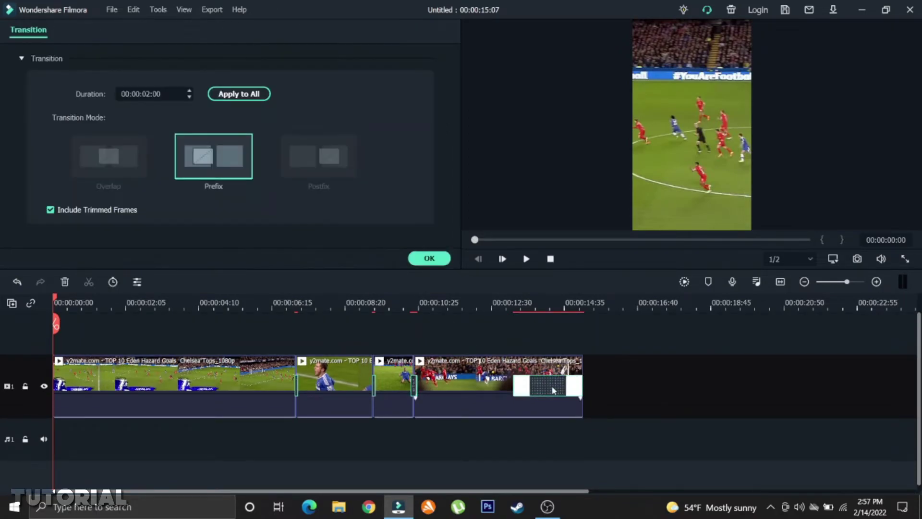
left_click(149, 95)
type("0:10")
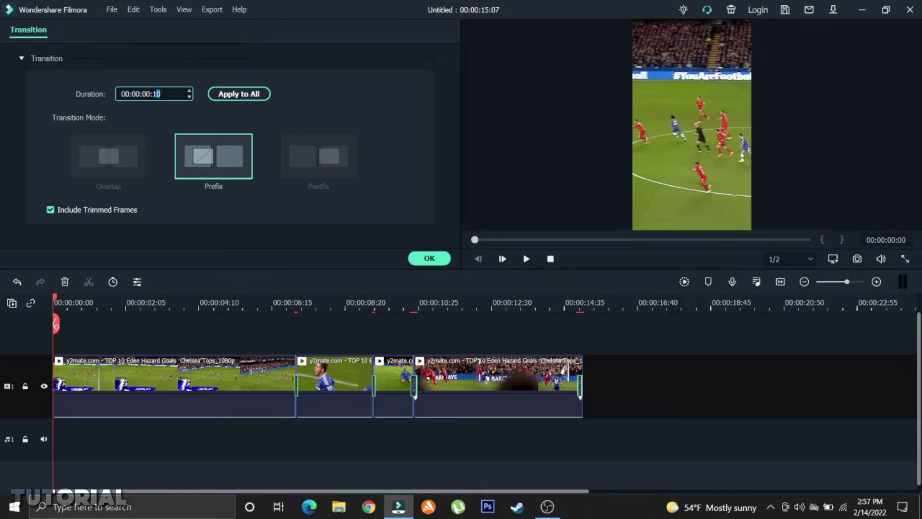
left_click(438, 259)
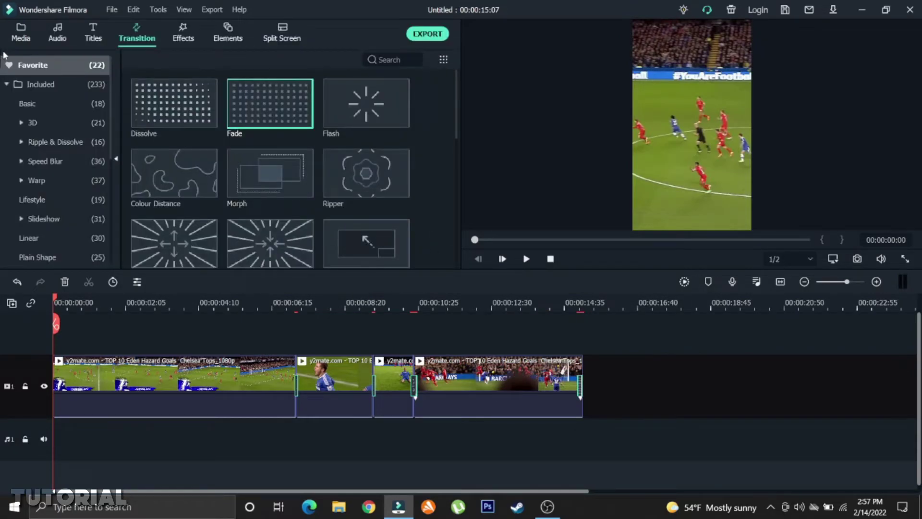
left_click(21, 33)
mouse_move(172, 104)
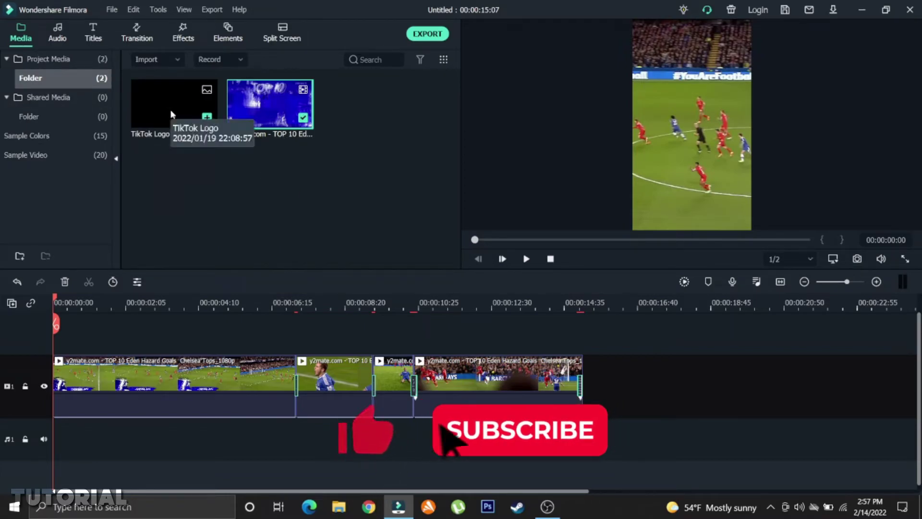
- Place the TikTok Logo on track 2 with Overlay blending, stretched to the video's end
left_click_drag(171, 115, 60, 341)
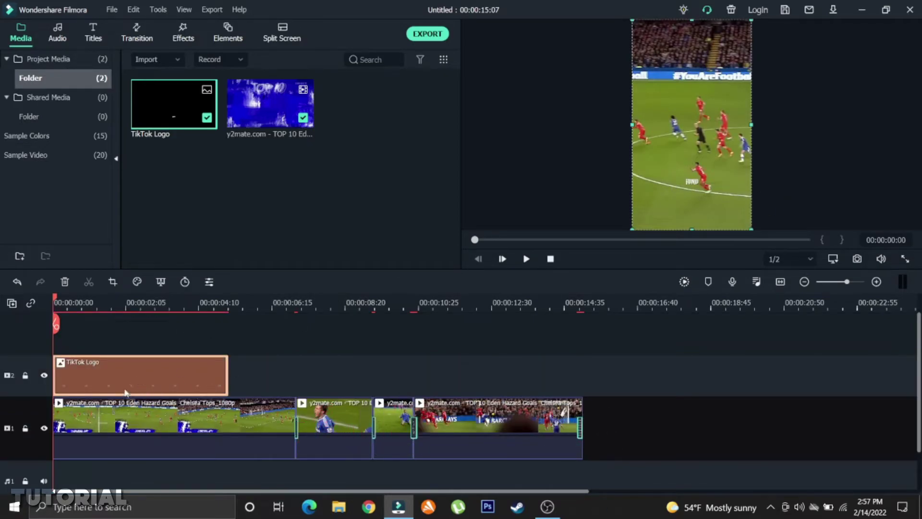
double_click(142, 377)
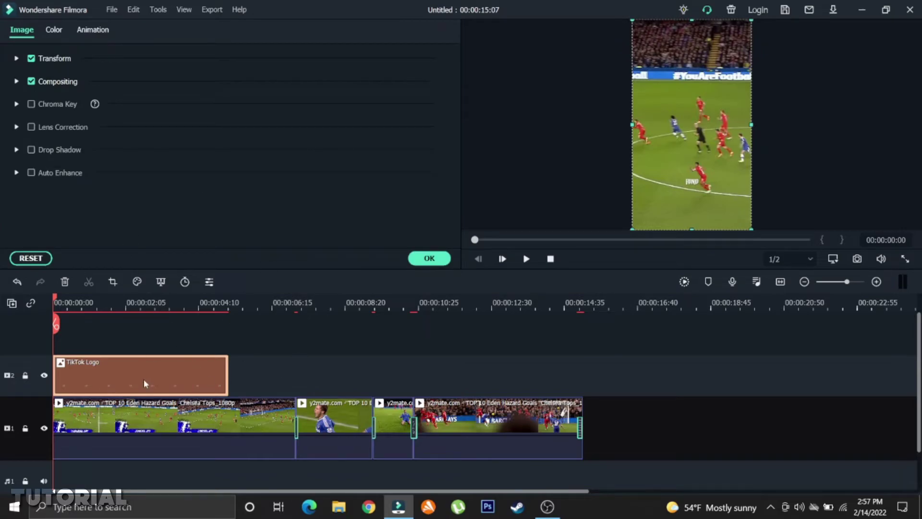
left_click(17, 82)
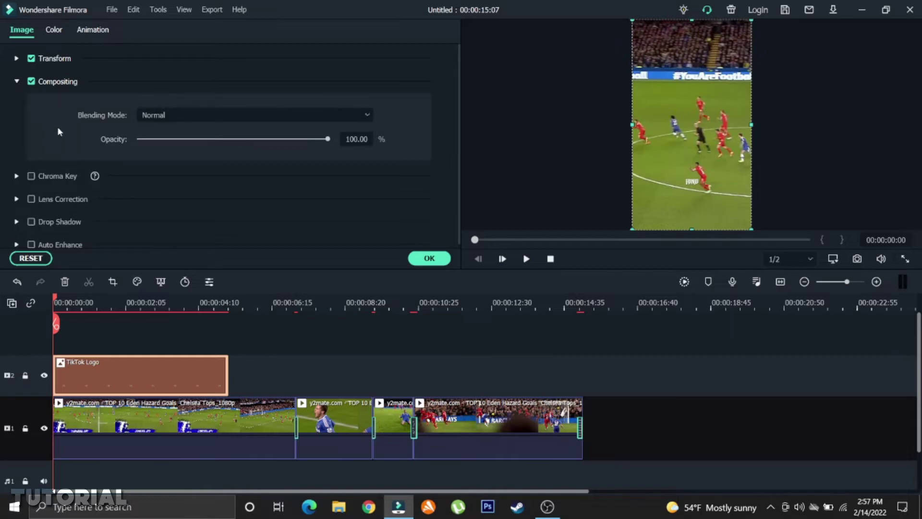
left_click(207, 116)
scroll(176, 254, "down", 1)
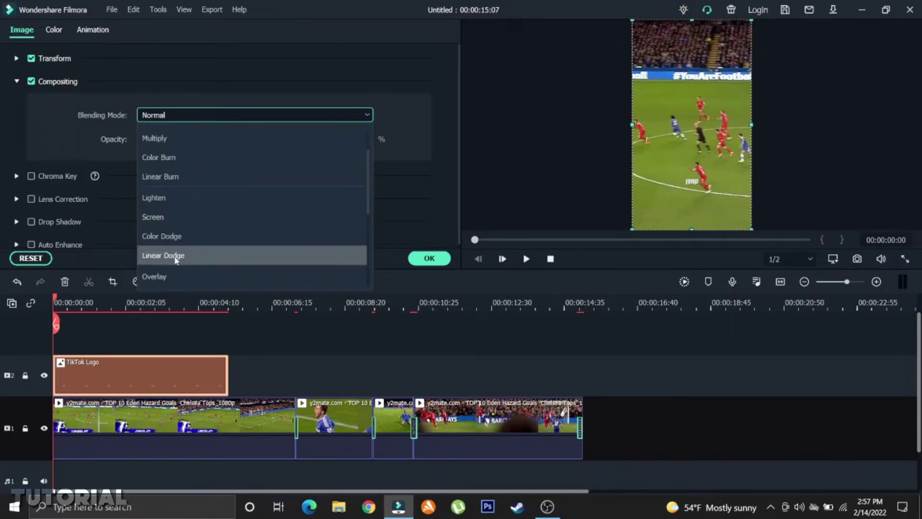
left_click(159, 276)
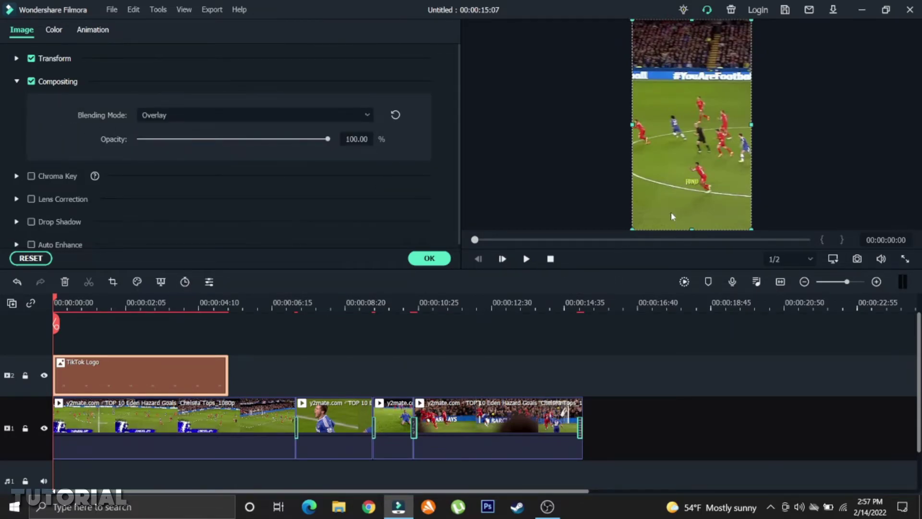
left_click(428, 258)
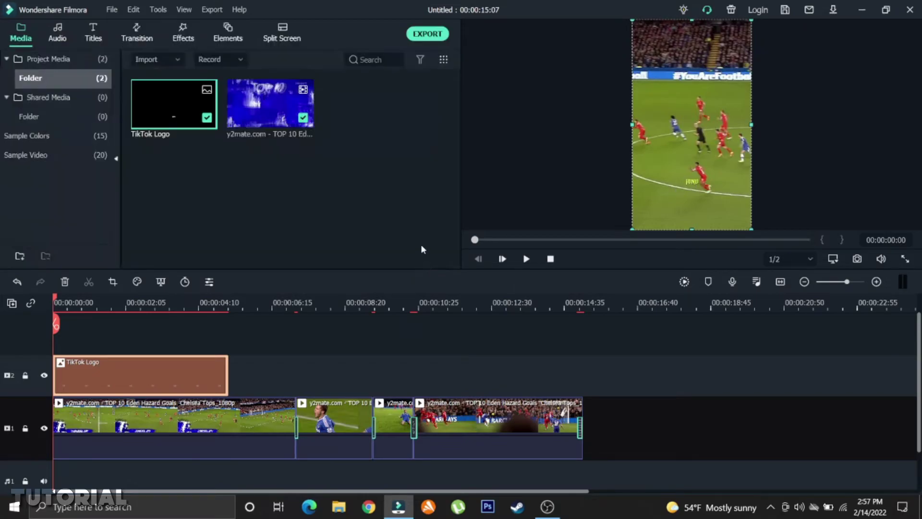
left_click_drag(229, 366, 586, 404)
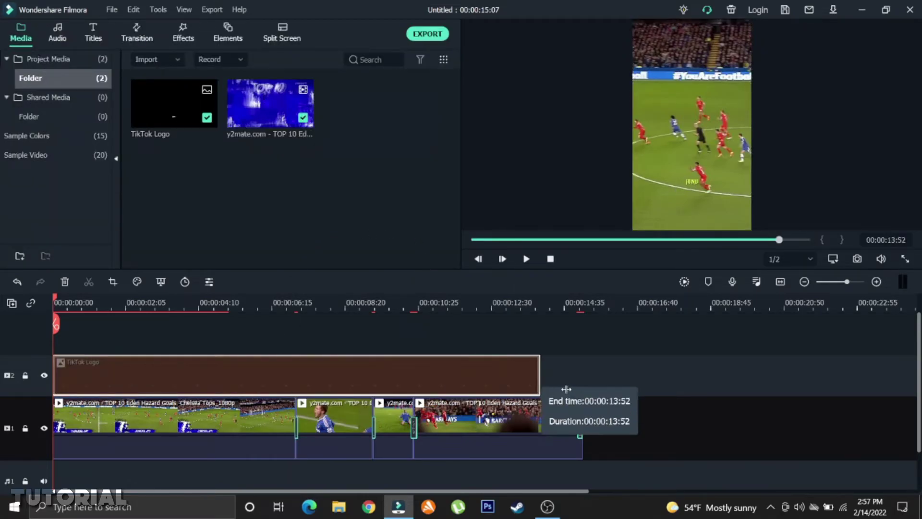
left_click(643, 407)
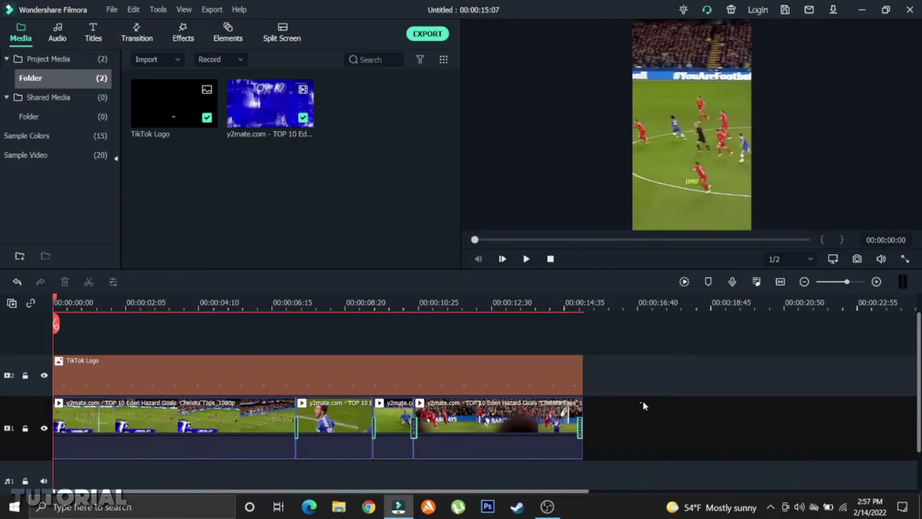
left_click(526, 259)
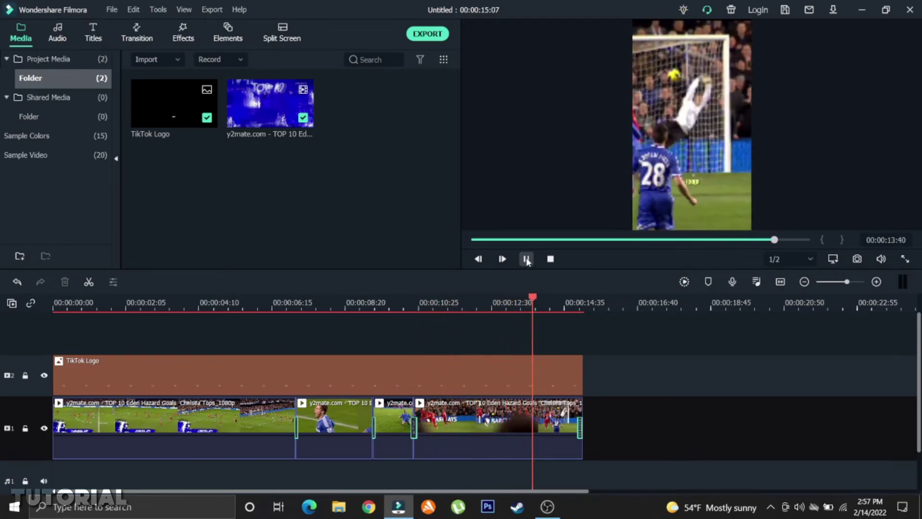
left_click(527, 260)
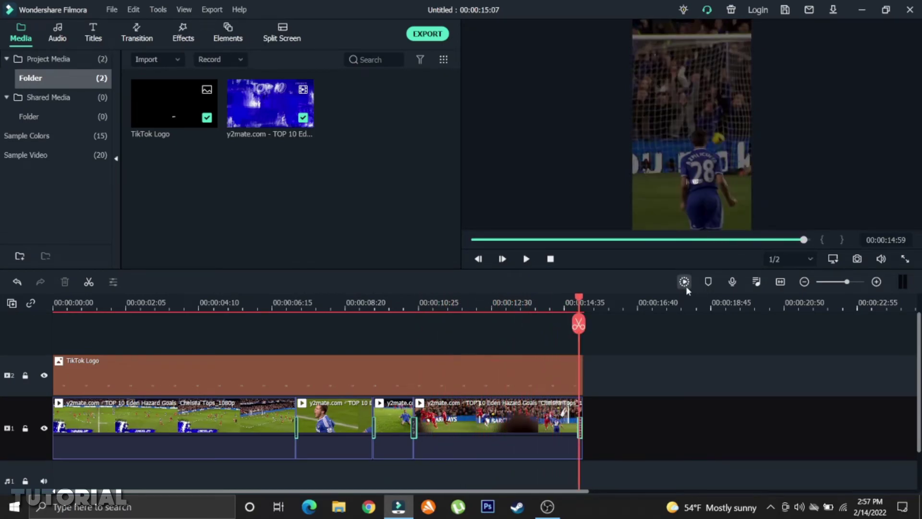
left_click(551, 259)
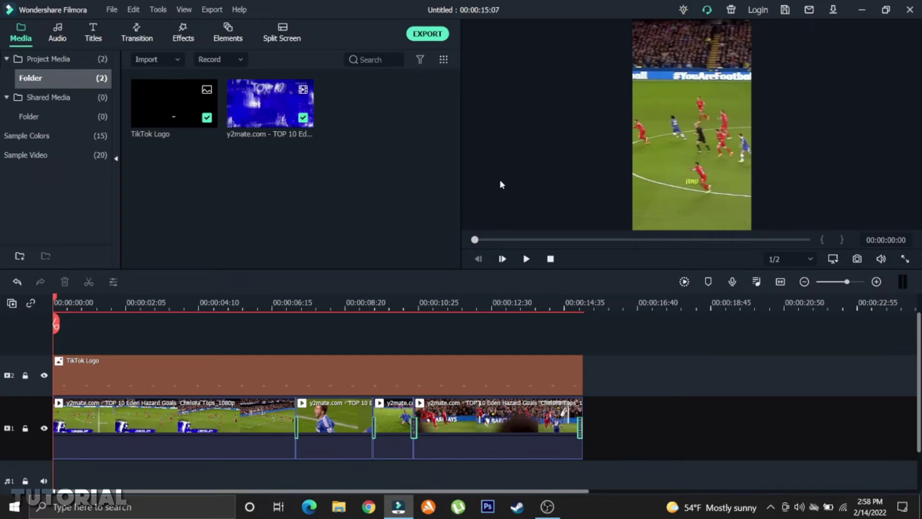
- Set the export video bit rate to 30000 kbps and close the Export window
left_click(427, 35)
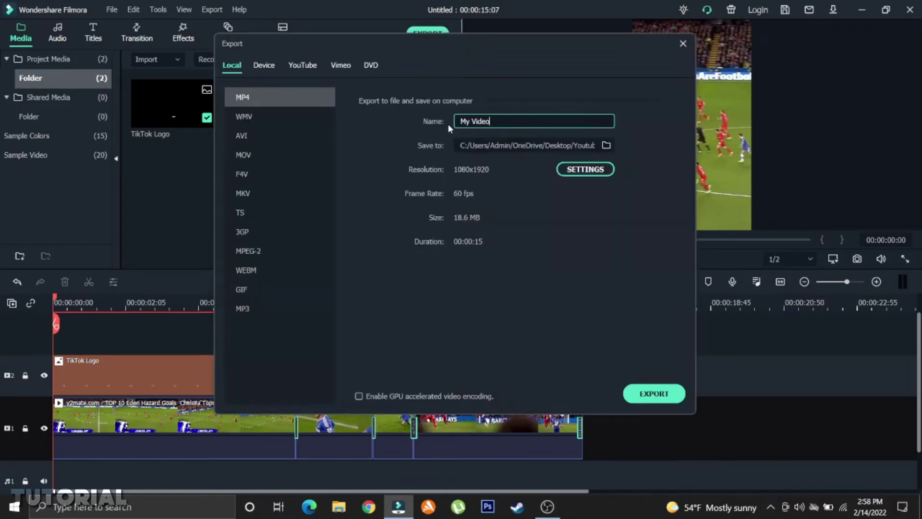
left_click(585, 169)
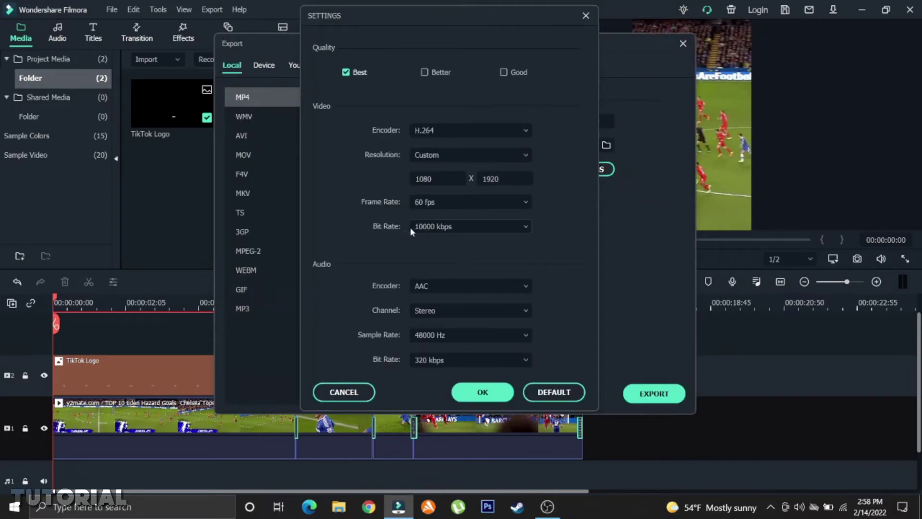
left_click(437, 224)
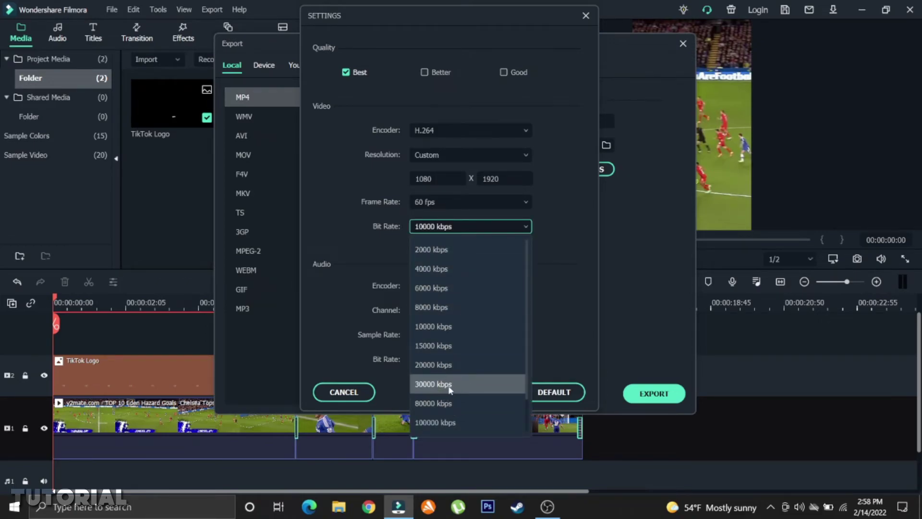
scroll(435, 406, "down", 1)
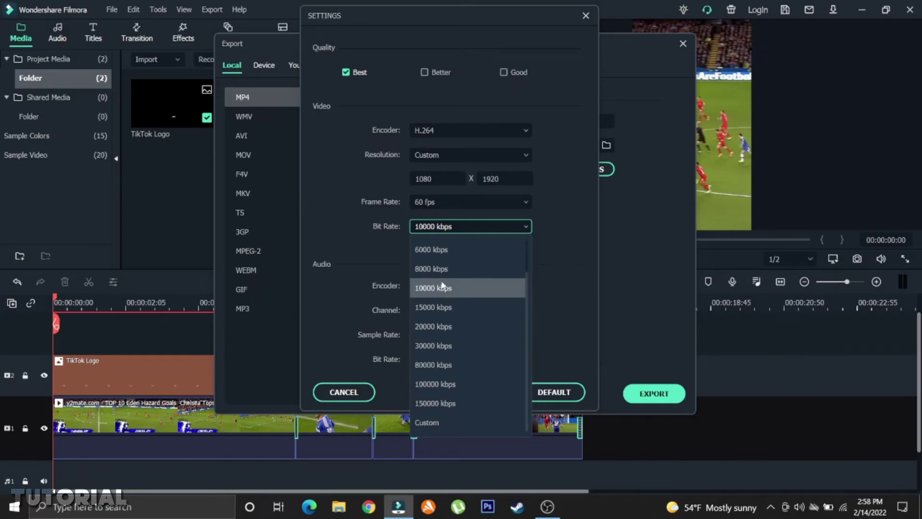
left_click(442, 347)
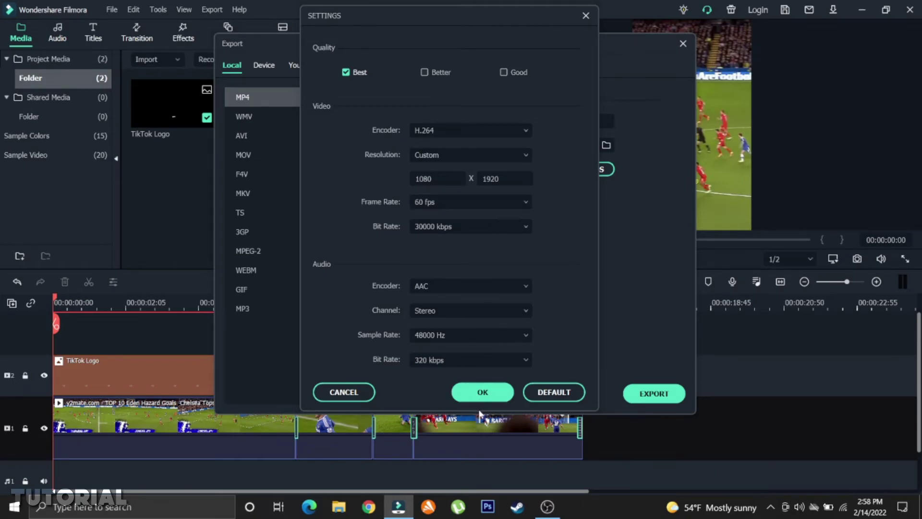
left_click(507, 398)
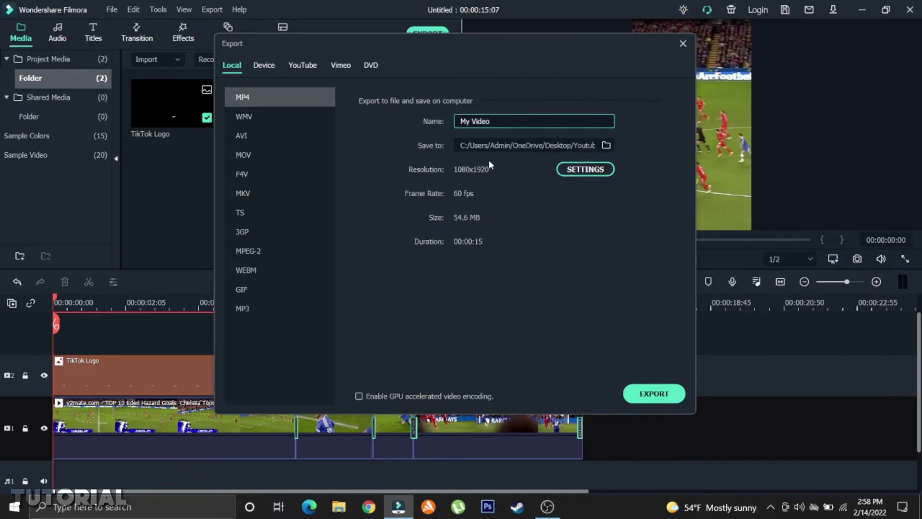
left_click(682, 44)
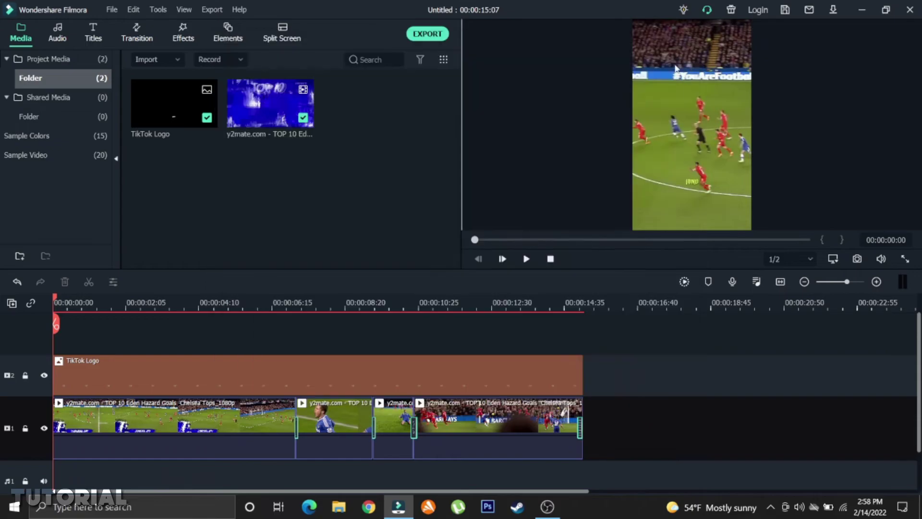
left_click(539, 430)
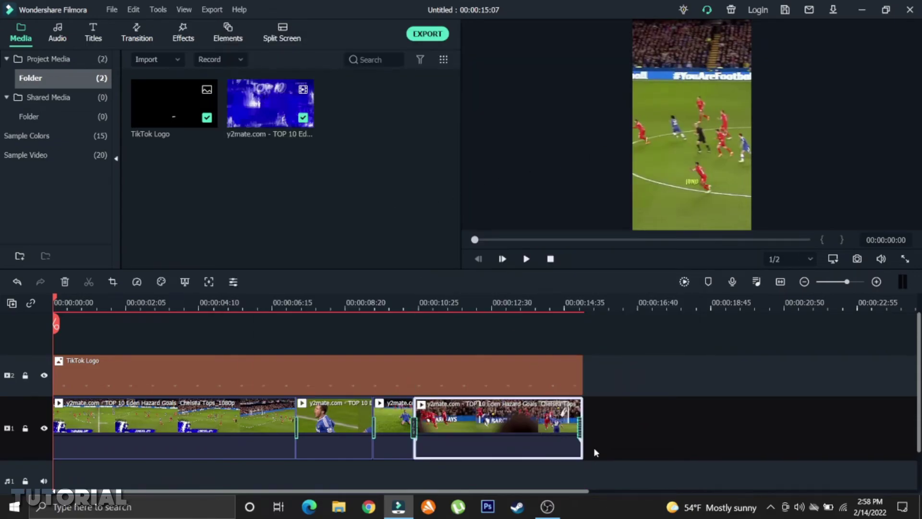
left_click(709, 432)
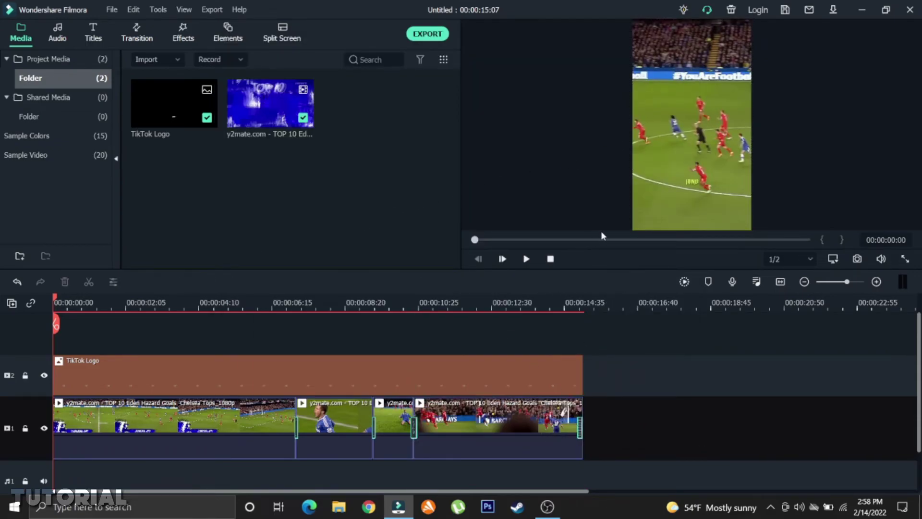
left_click(913, 10)
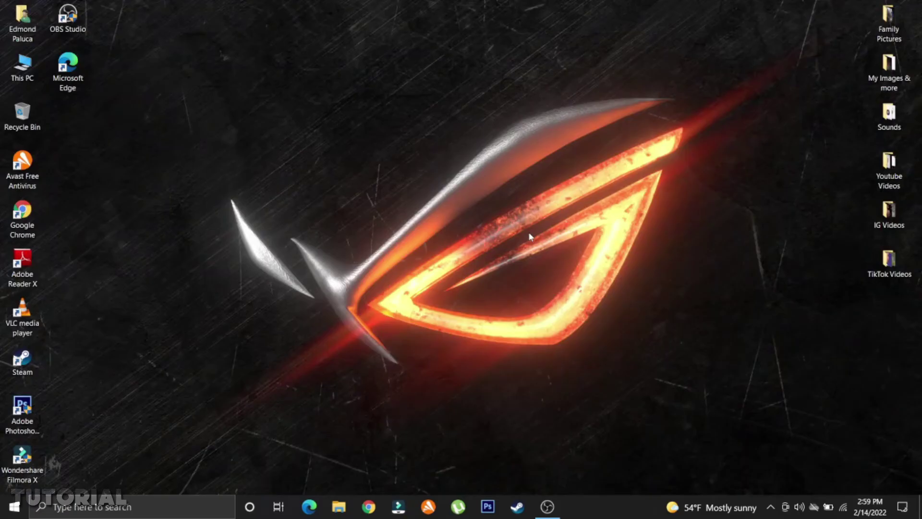